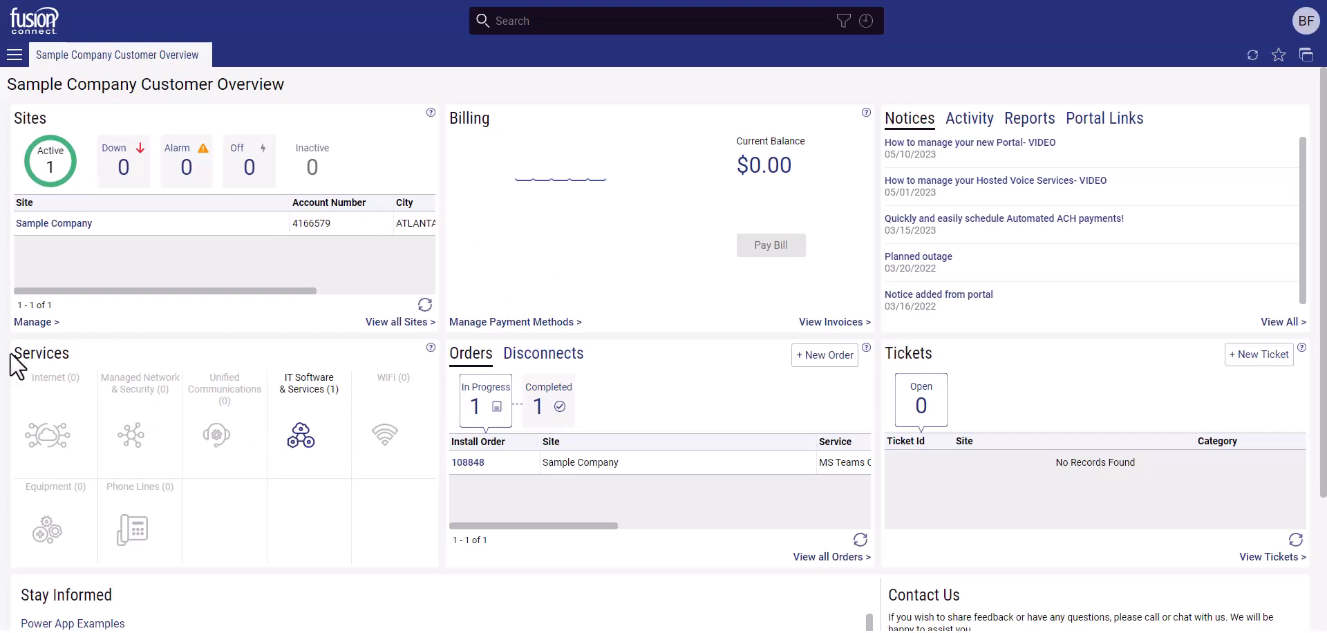
Open Manage Services for Sample Company's Microsoft Services under the IT Software & Services category.
click(298, 432)
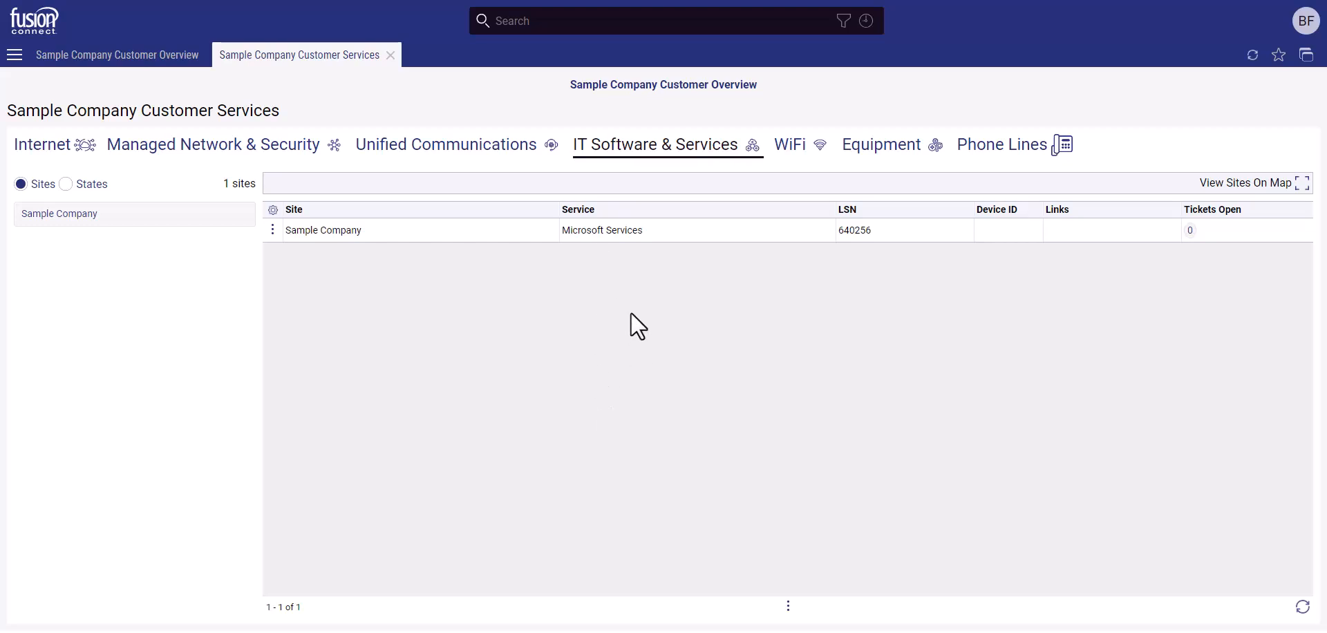
click(273, 230)
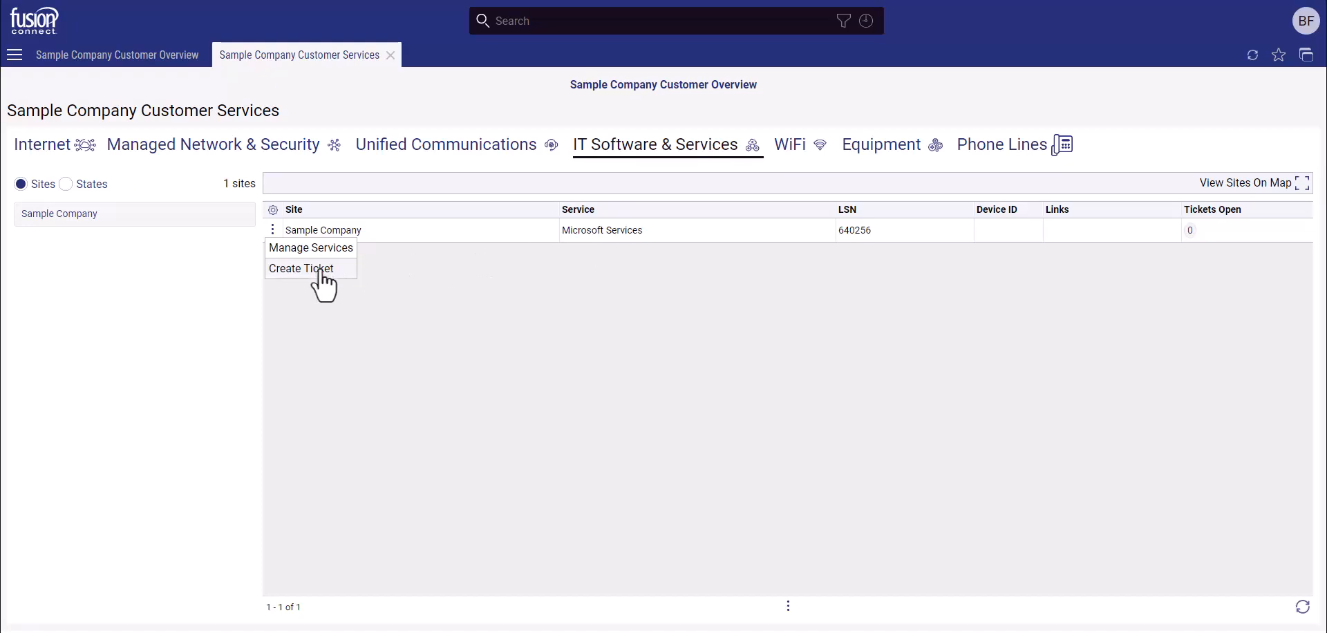
click(321, 249)
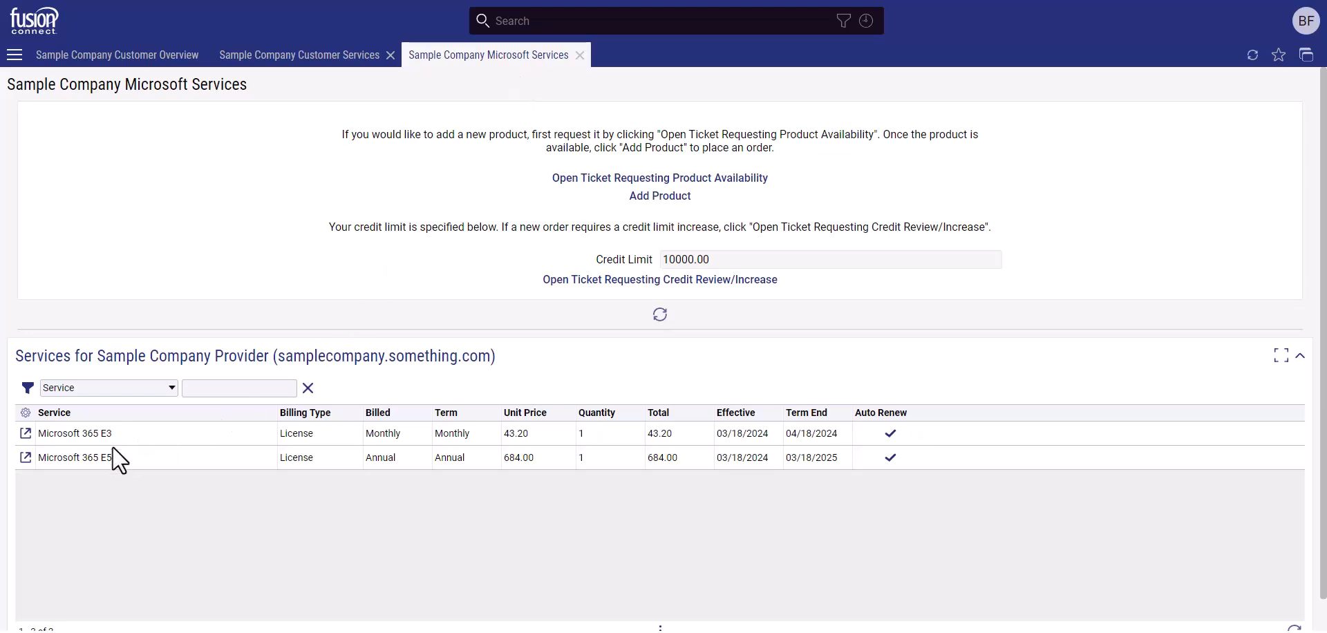
drag(116, 434, 102, 433)
Start a ticket requesting product availability for Azure with Monthly billing frequency and Annual commitment.
click(666, 181)
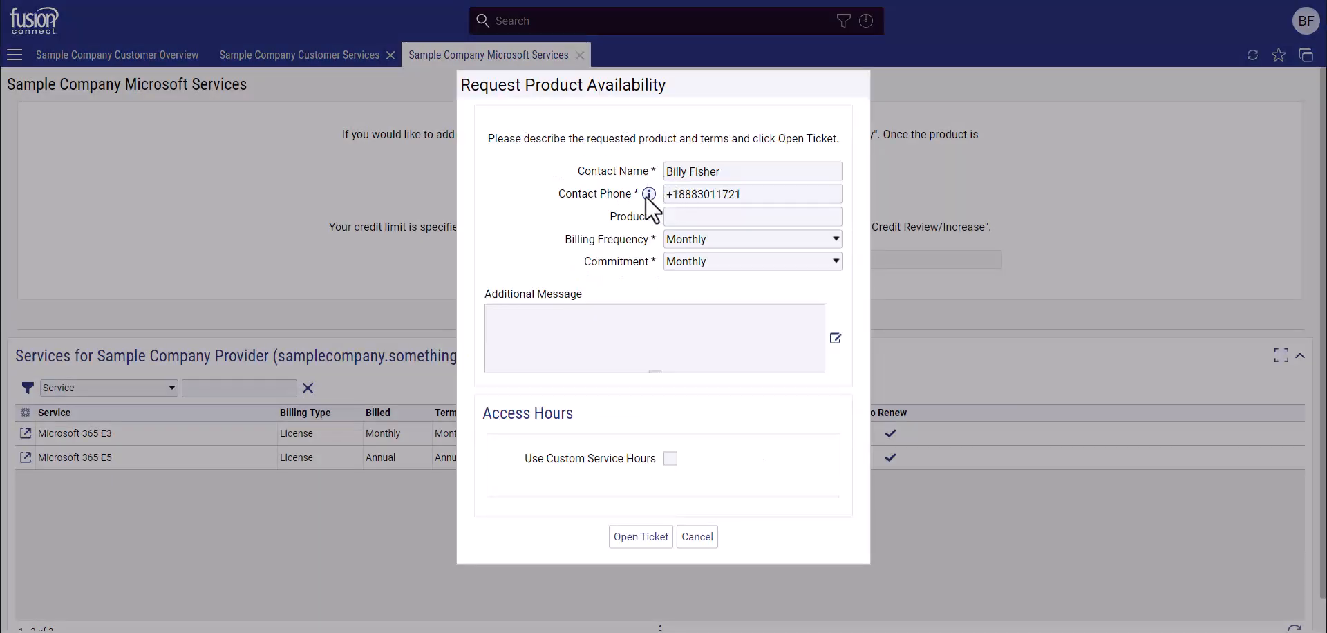
drag(735, 196, 668, 200)
click(685, 217)
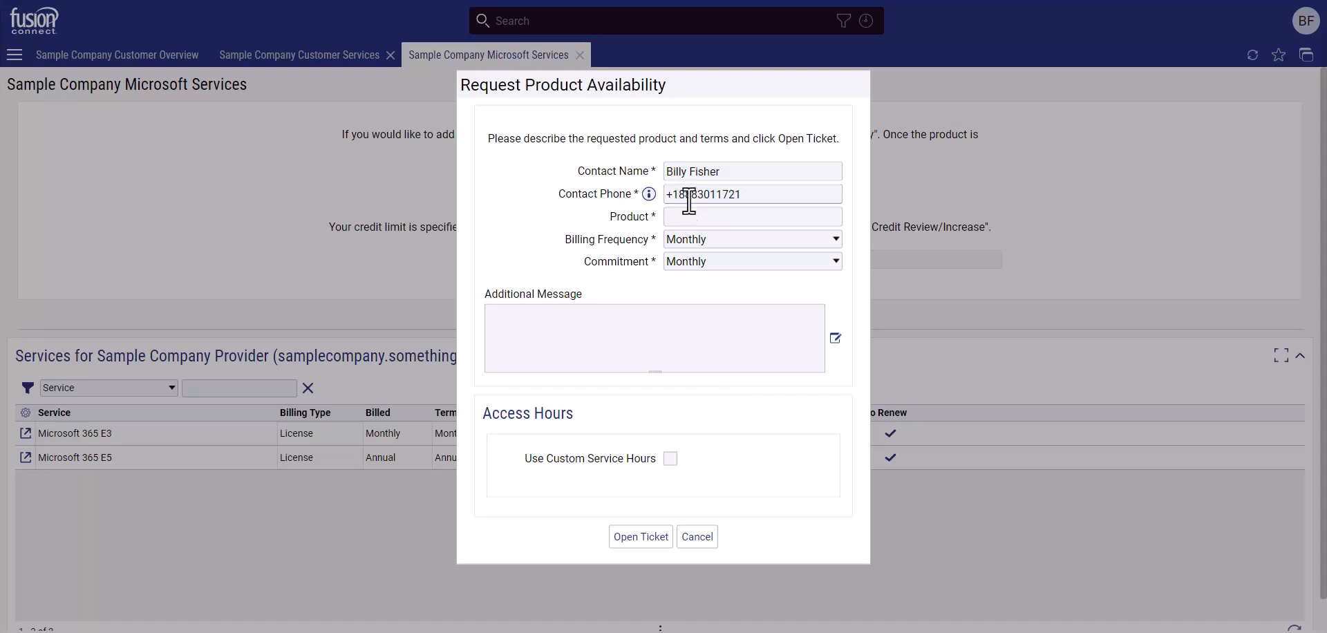
text(Azure)
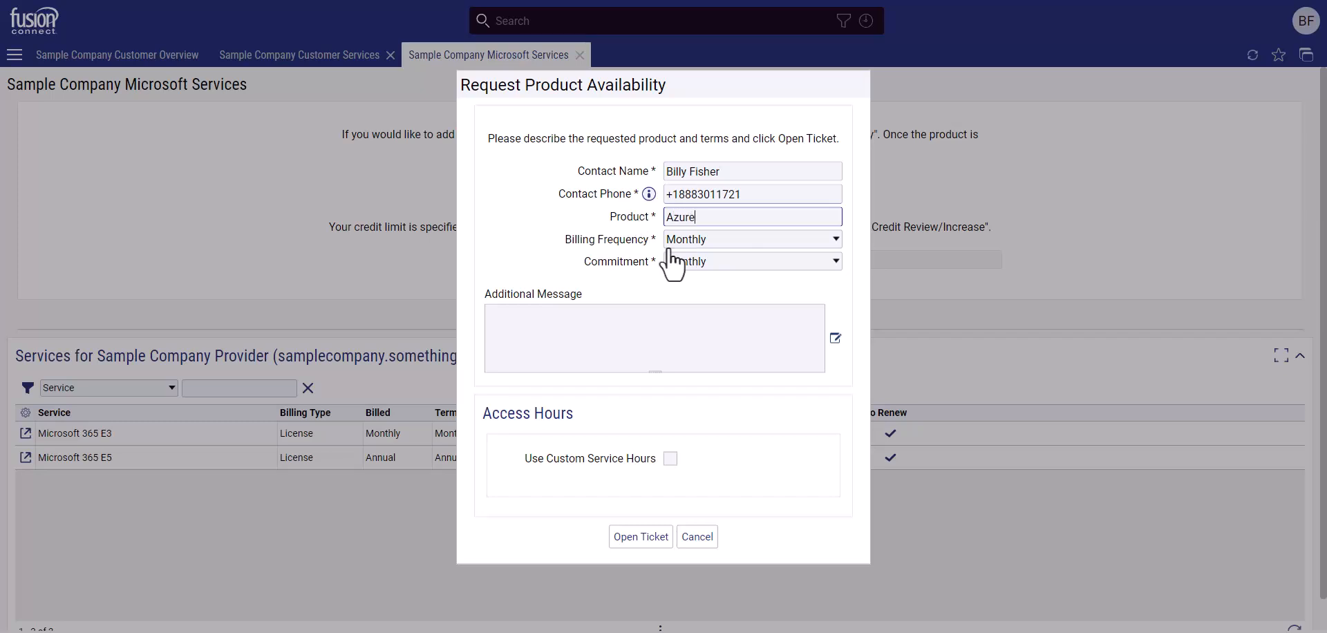
click(705, 261)
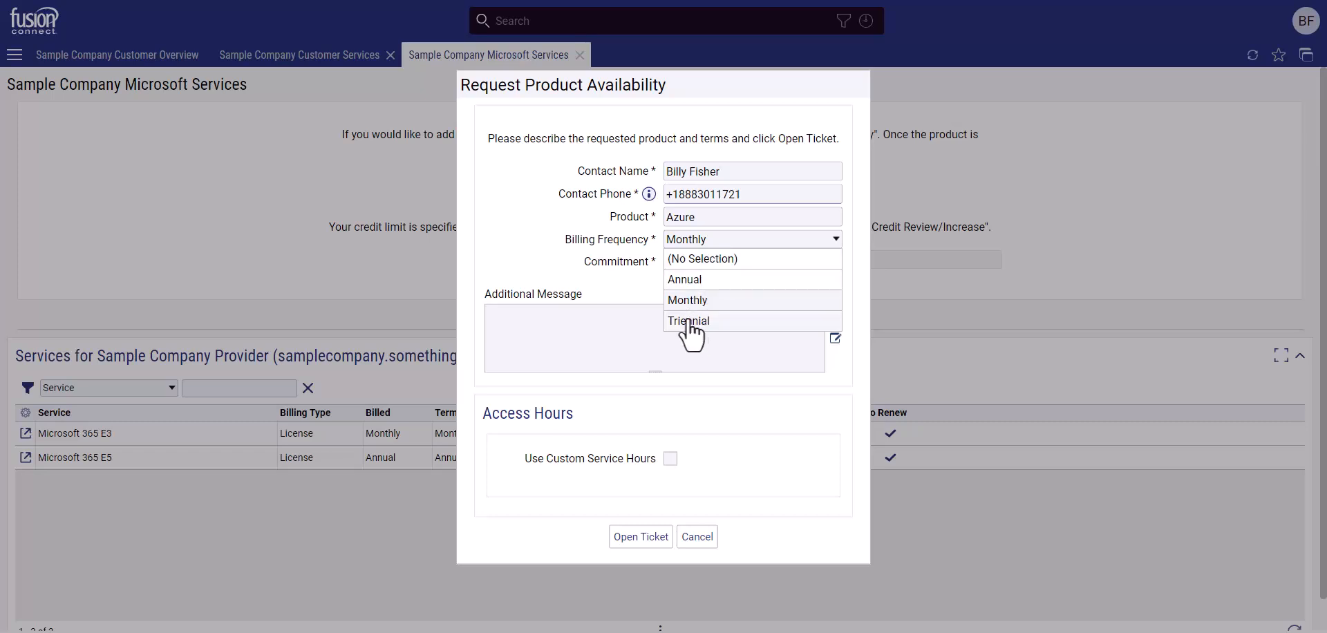
click(681, 300)
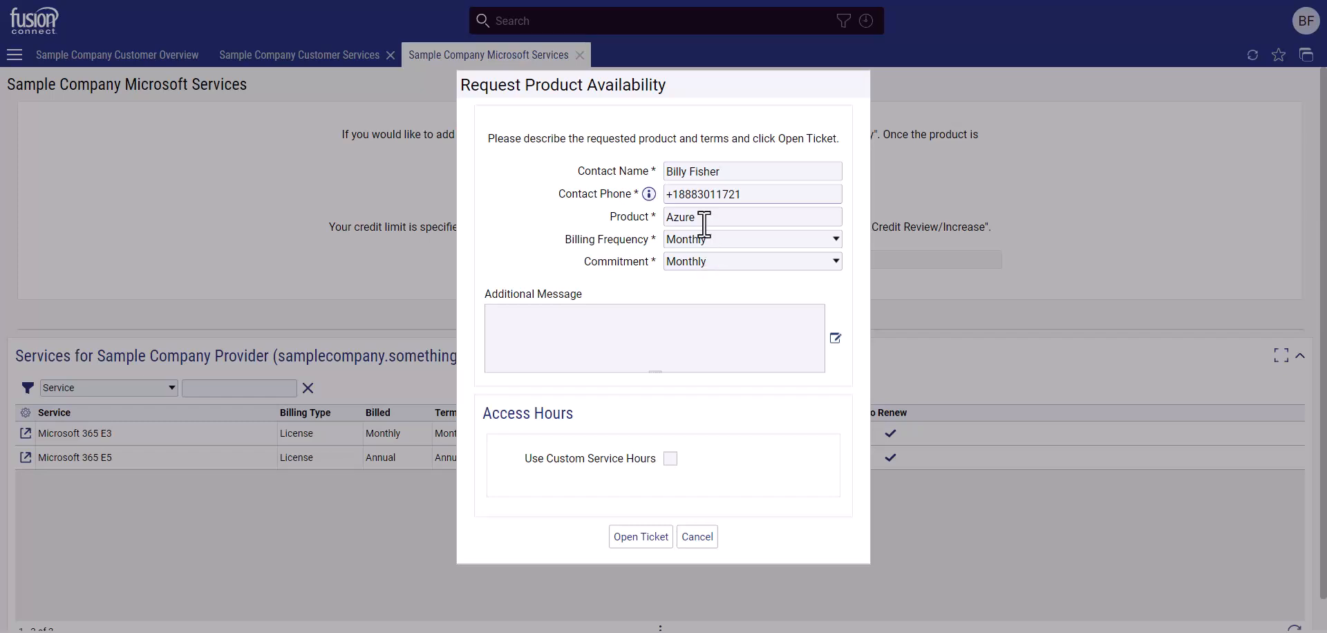
click(687, 266)
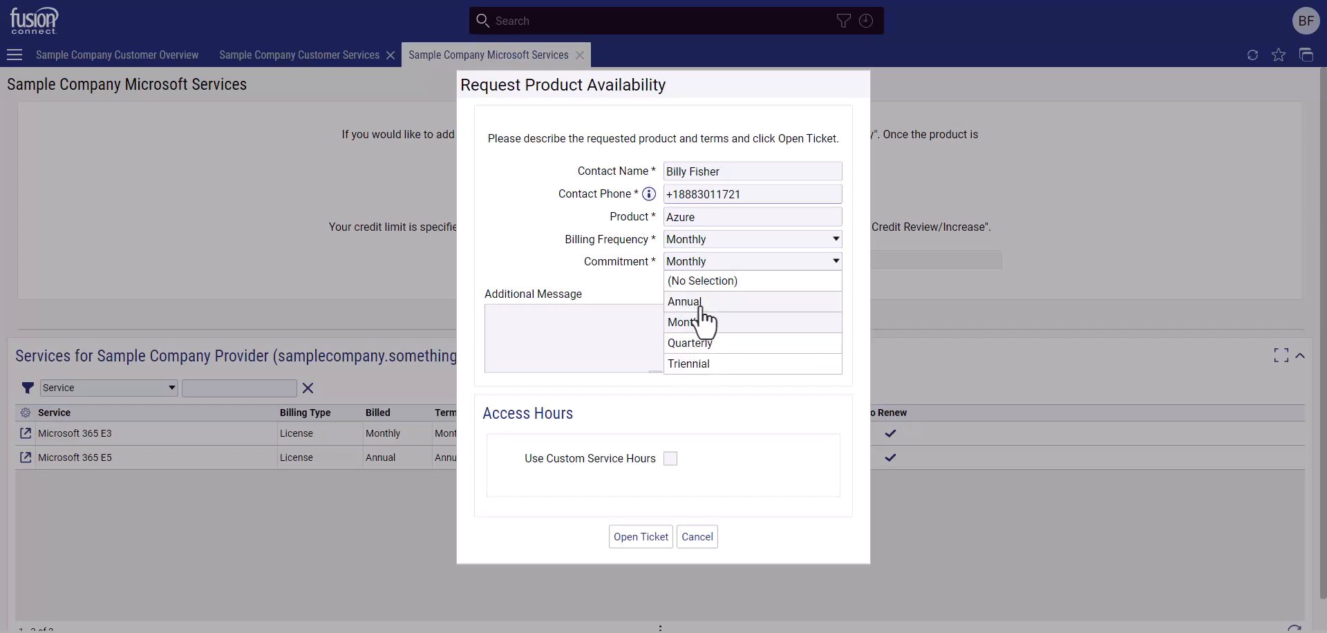
click(698, 306)
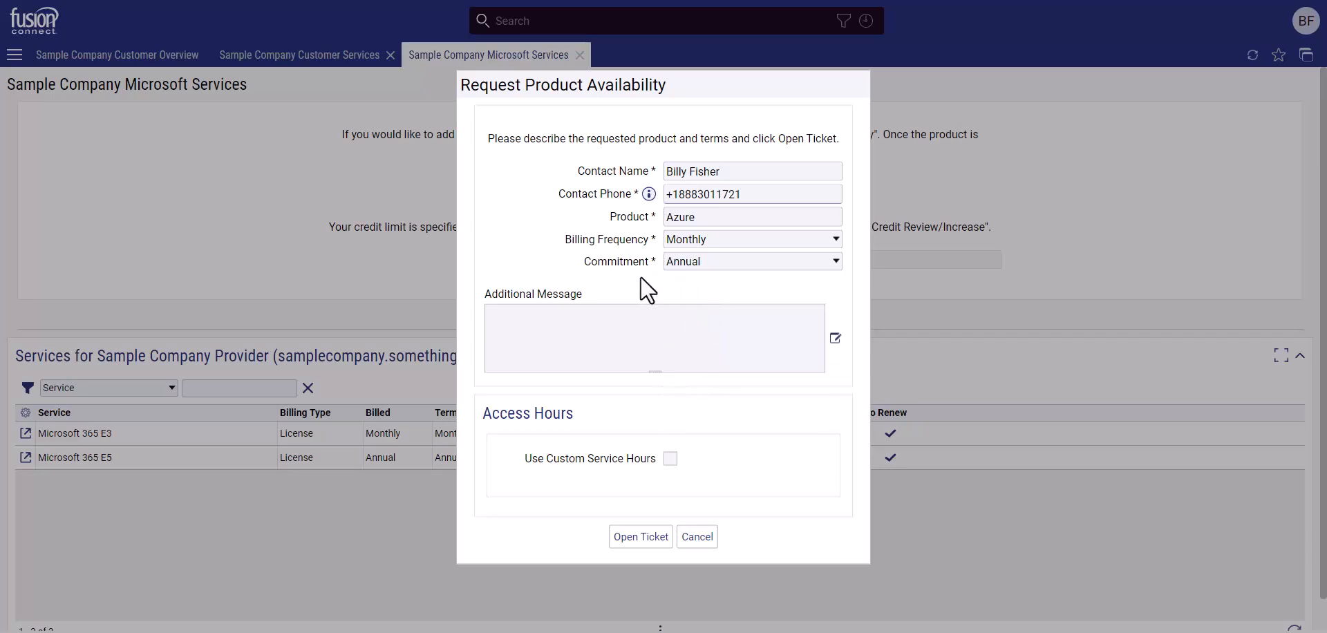
Add the message "Requesting Microsoft Azure to be available for purchase, billed to us monthly w/an annual commitment" to the request.
click(562, 312)
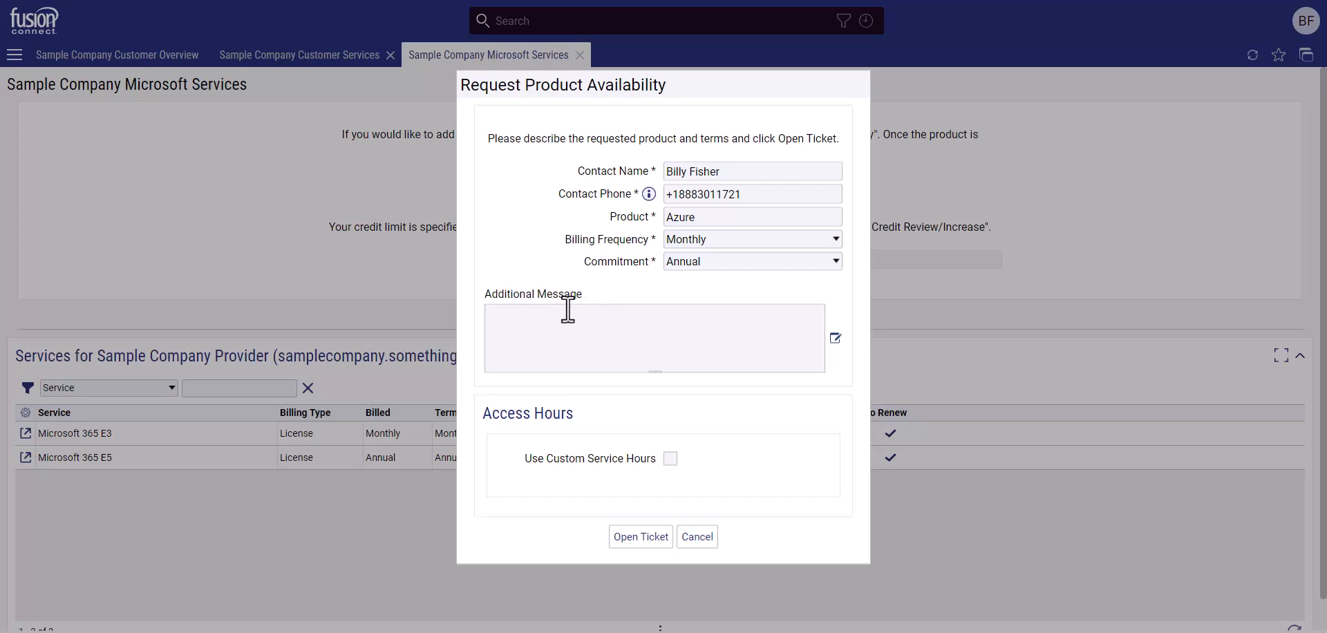
text(Requesting Microsoft Azure to be available for purchase, billed to us monthly w/an annual commitment)
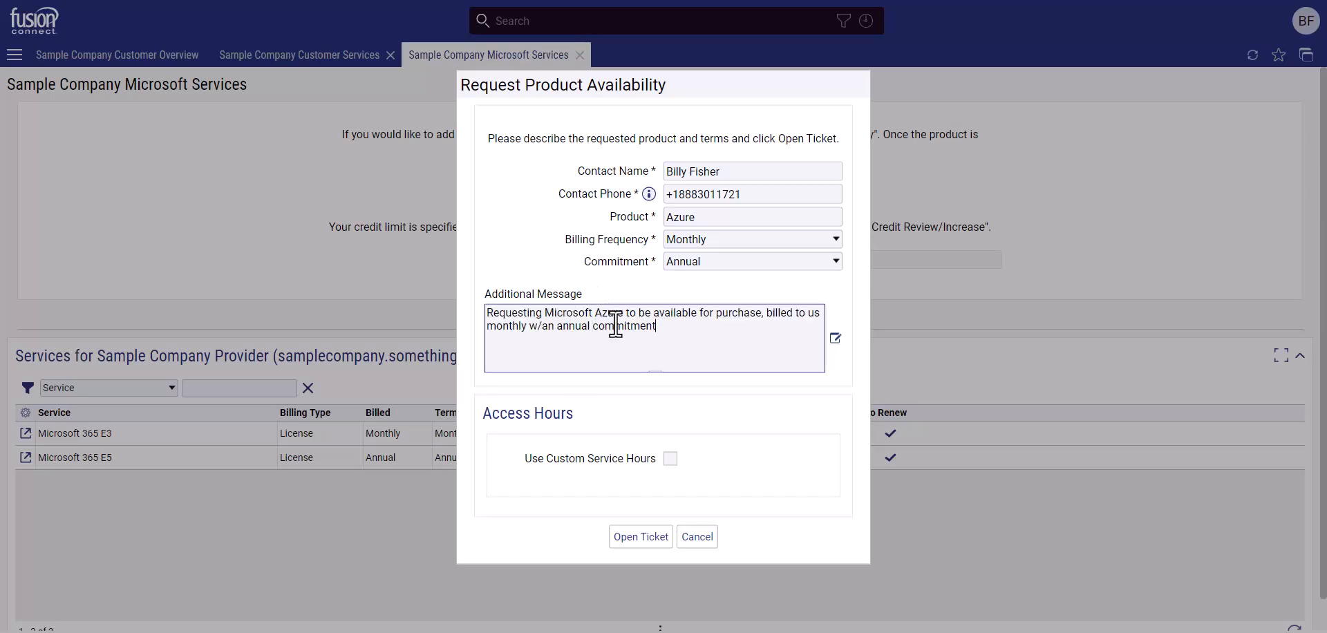
drag(623, 315, 575, 313)
click(600, 324)
double_click(658, 333)
click(664, 334)
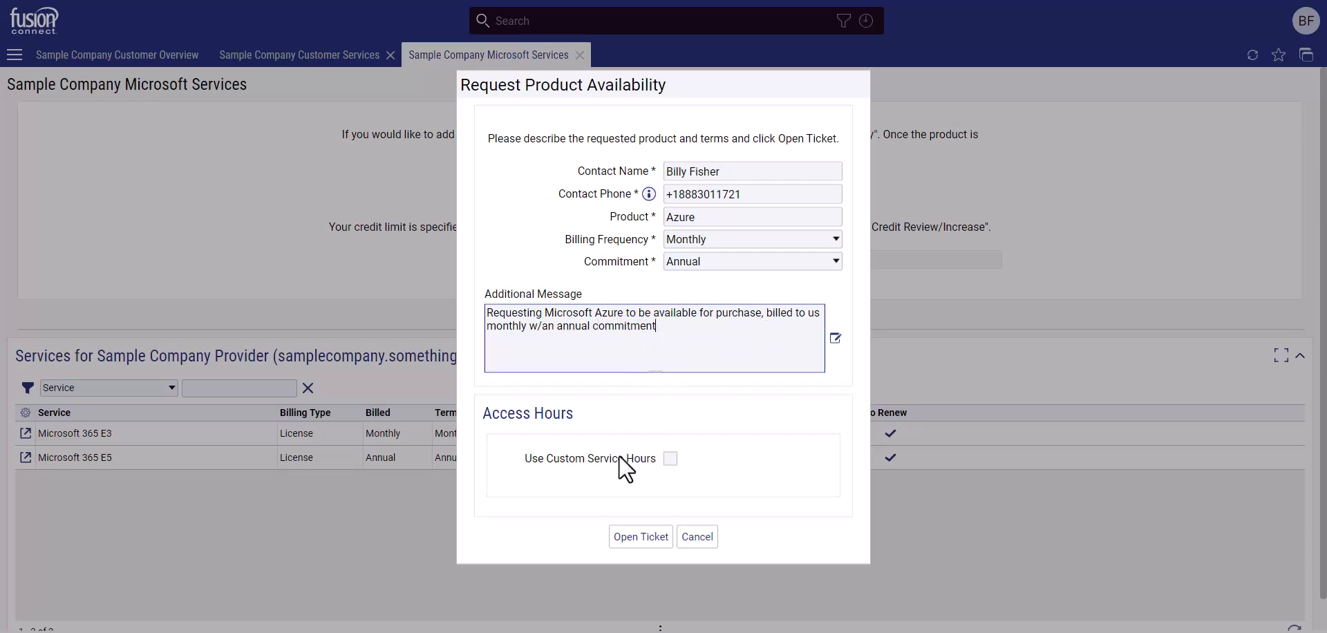
Submit the product availability ticket without custom service hours and check it in the customer overview's ticket list.
click(670, 460)
scroll(669, 442, down, 2)
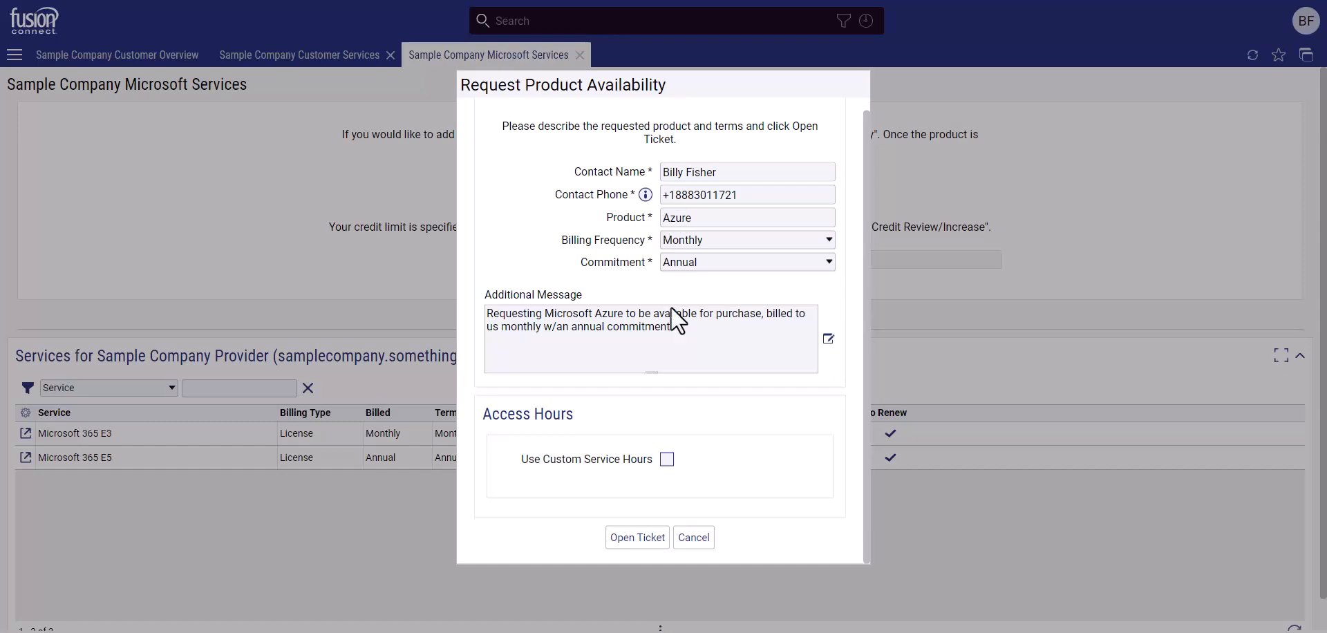
click(636, 539)
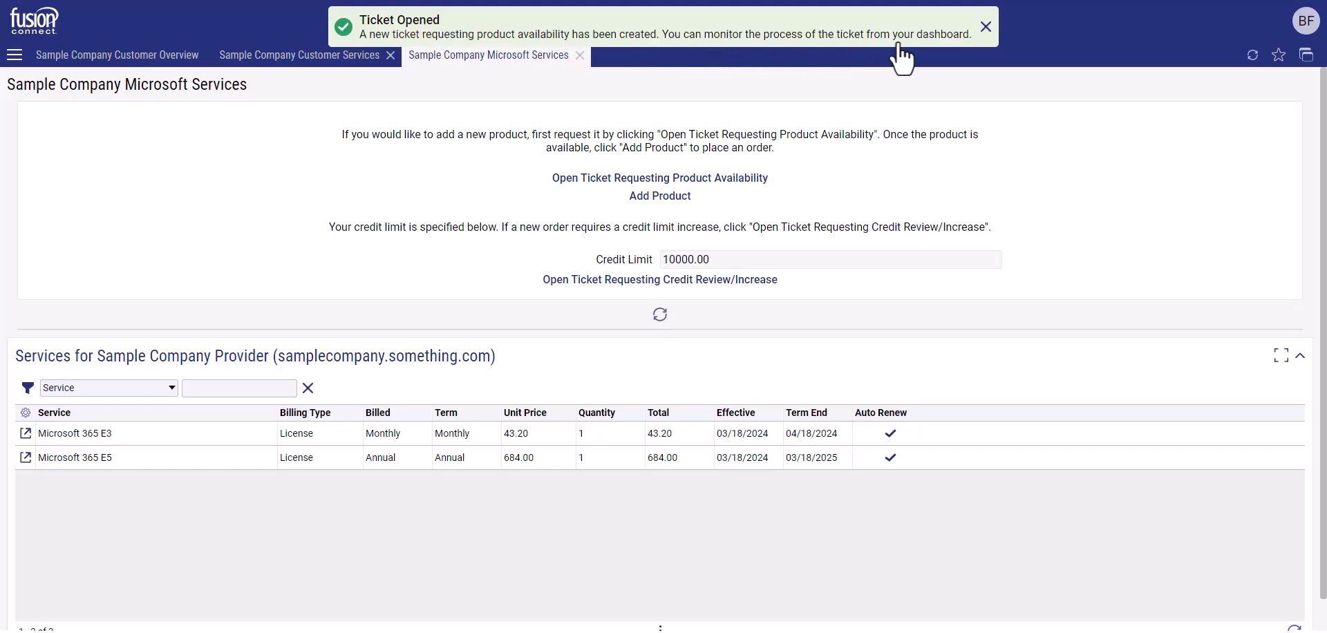
click(986, 28)
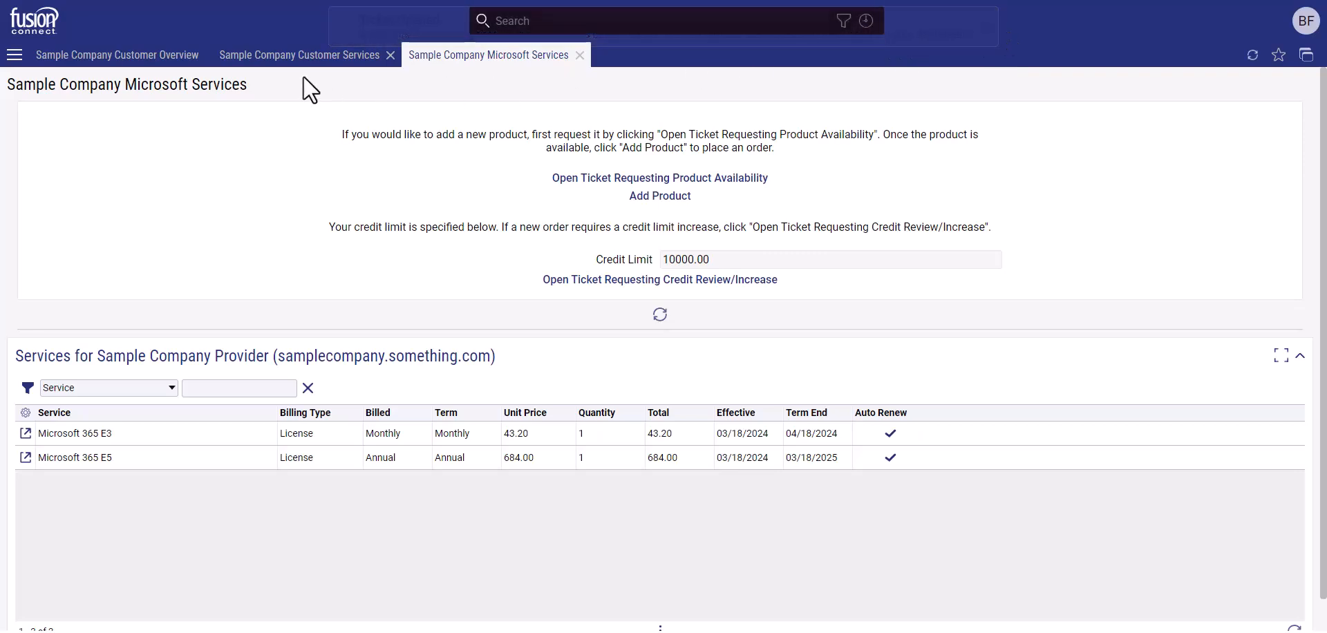
click(156, 61)
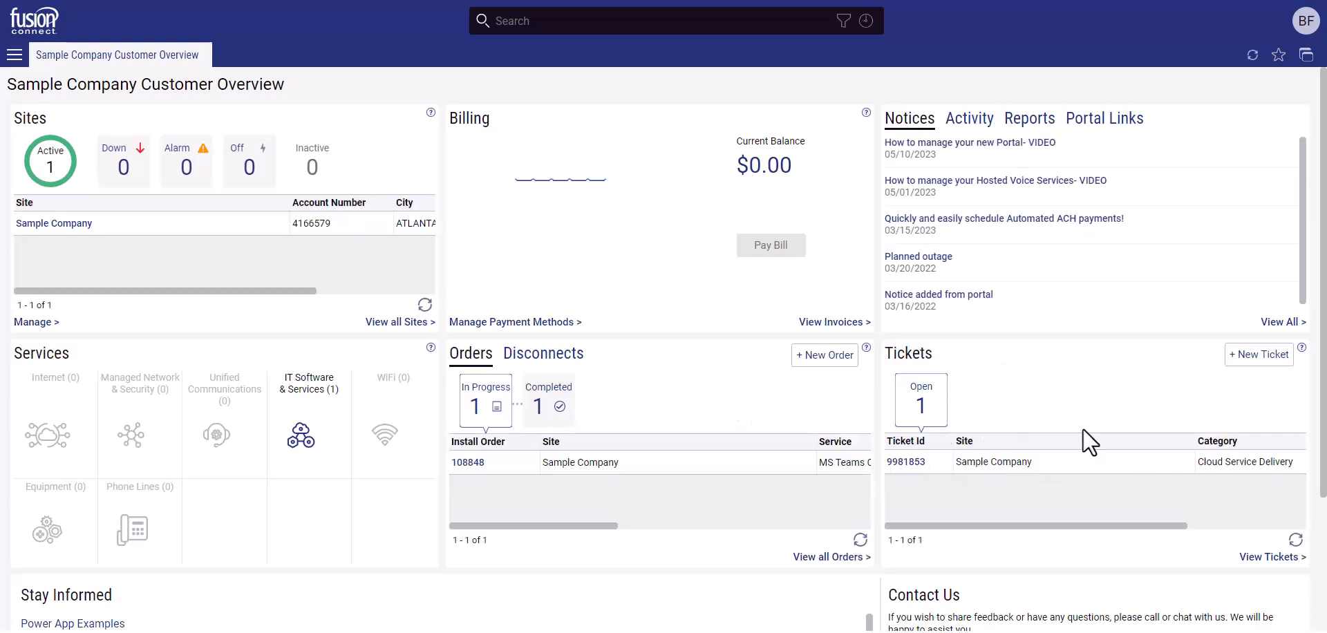
click(905, 462)
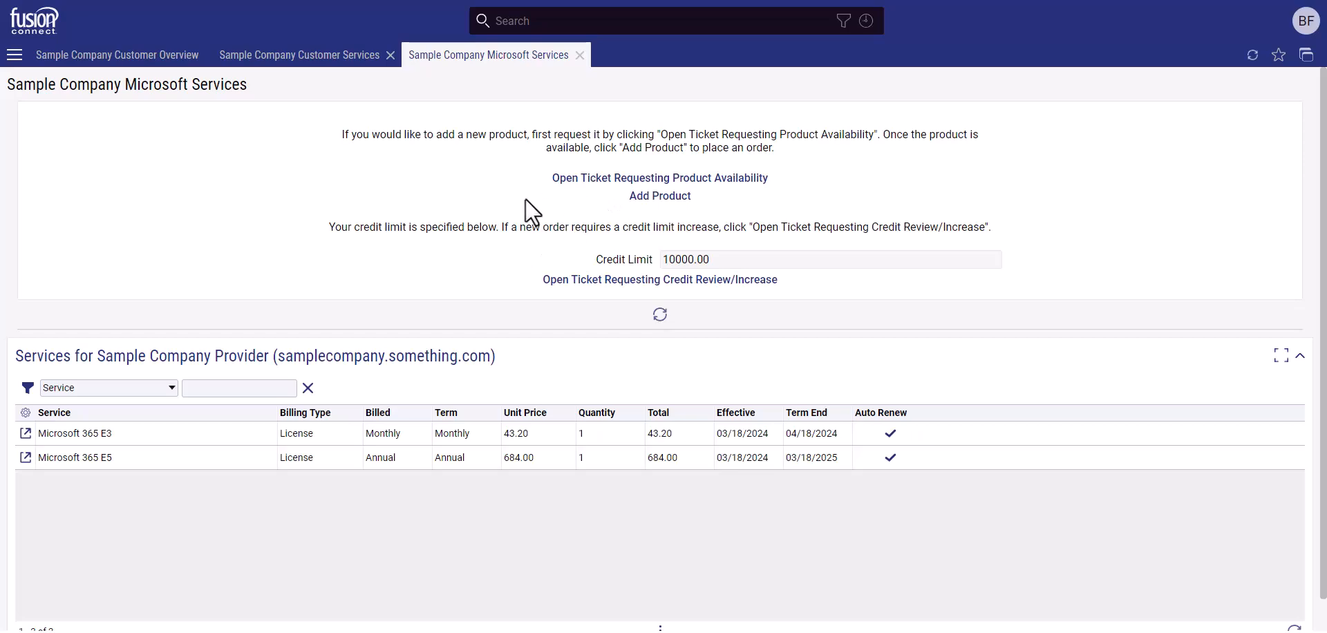
Add the Azure Plan product to Sample Company's Microsoft services and submit the order without an order reference.
click(662, 197)
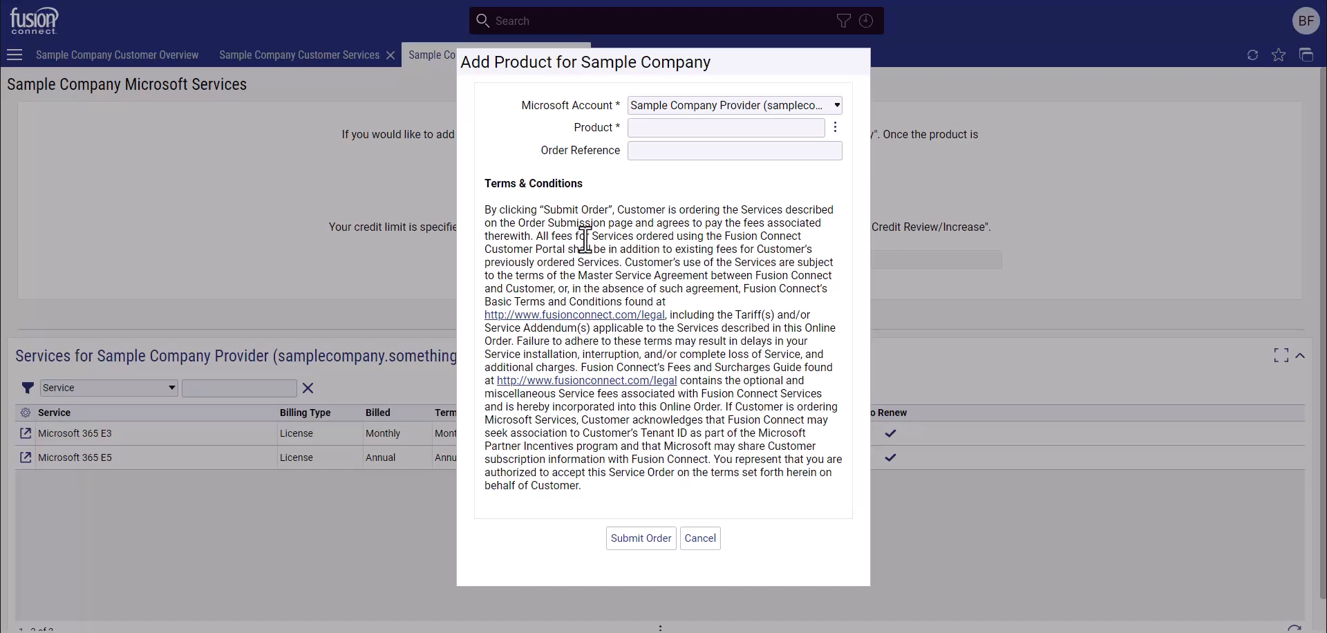
click(835, 128)
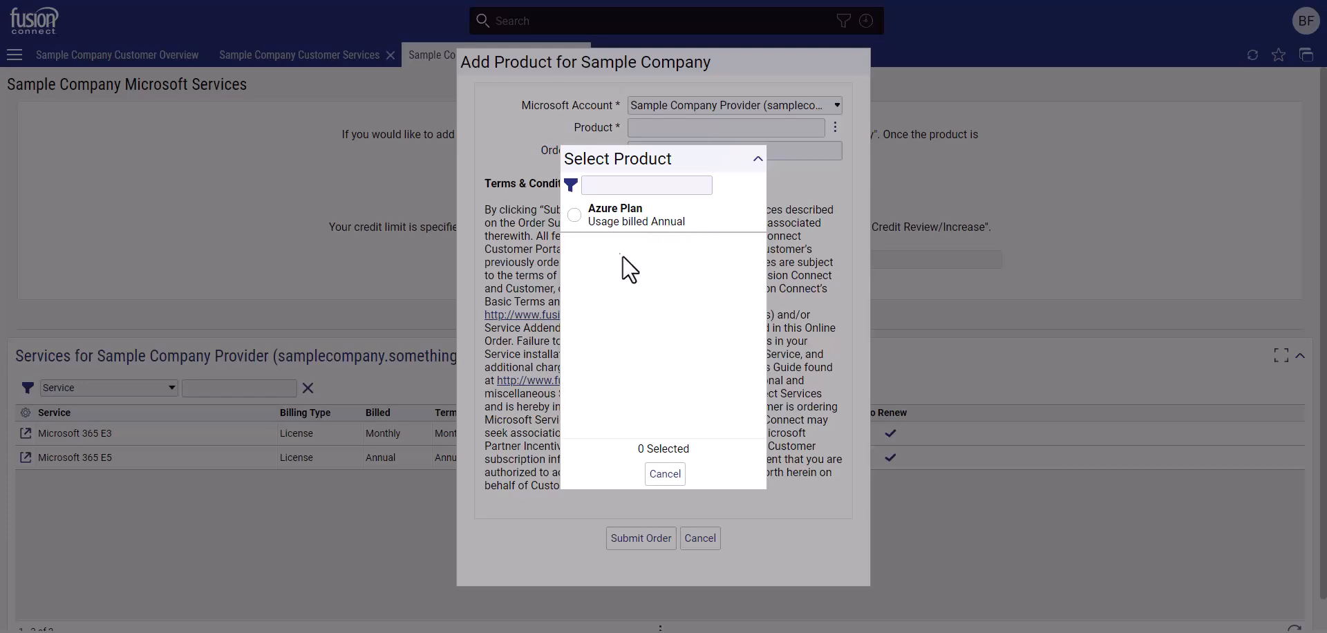
click(598, 215)
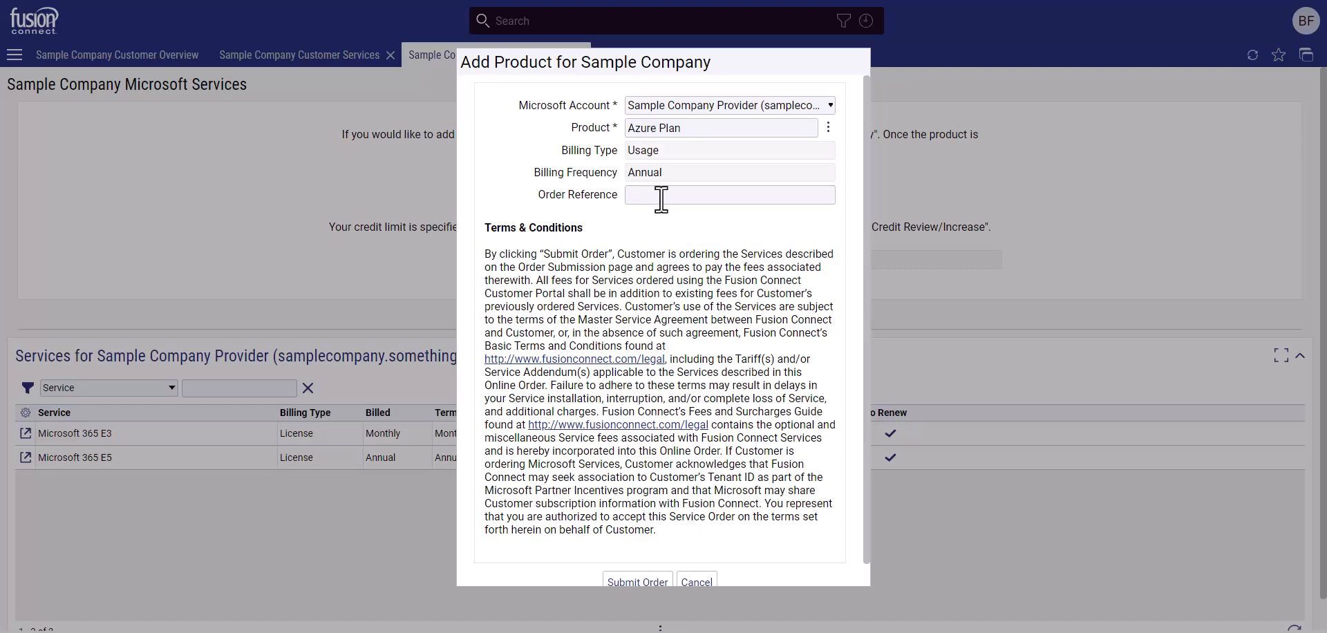
scroll(868, 322, down, 1)
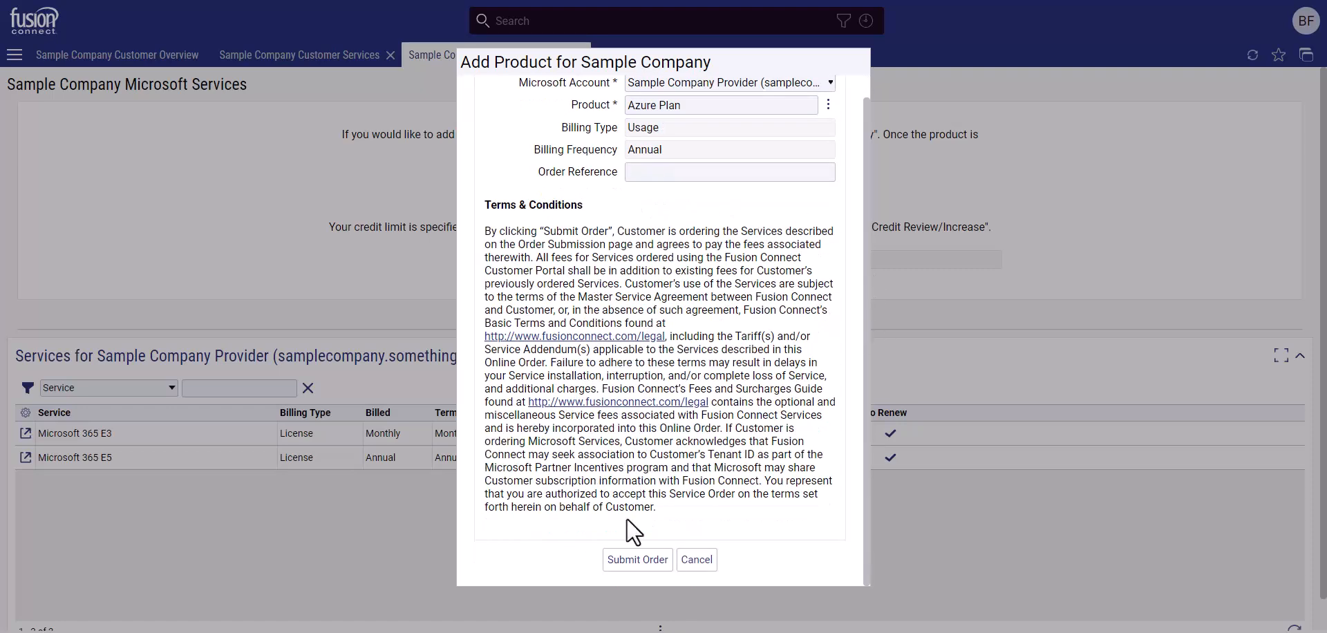
click(634, 559)
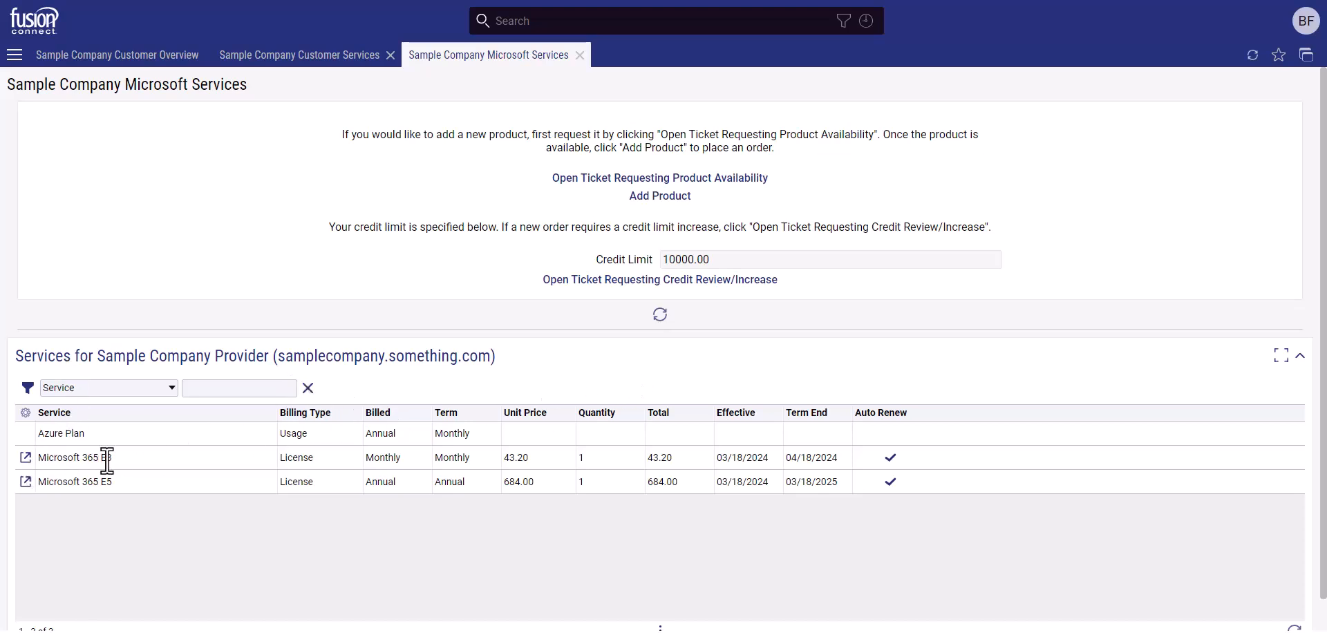
Open the Microsoft 365 E3 service and try to order a new quantity of 5, effective Immediately.
click(26, 461)
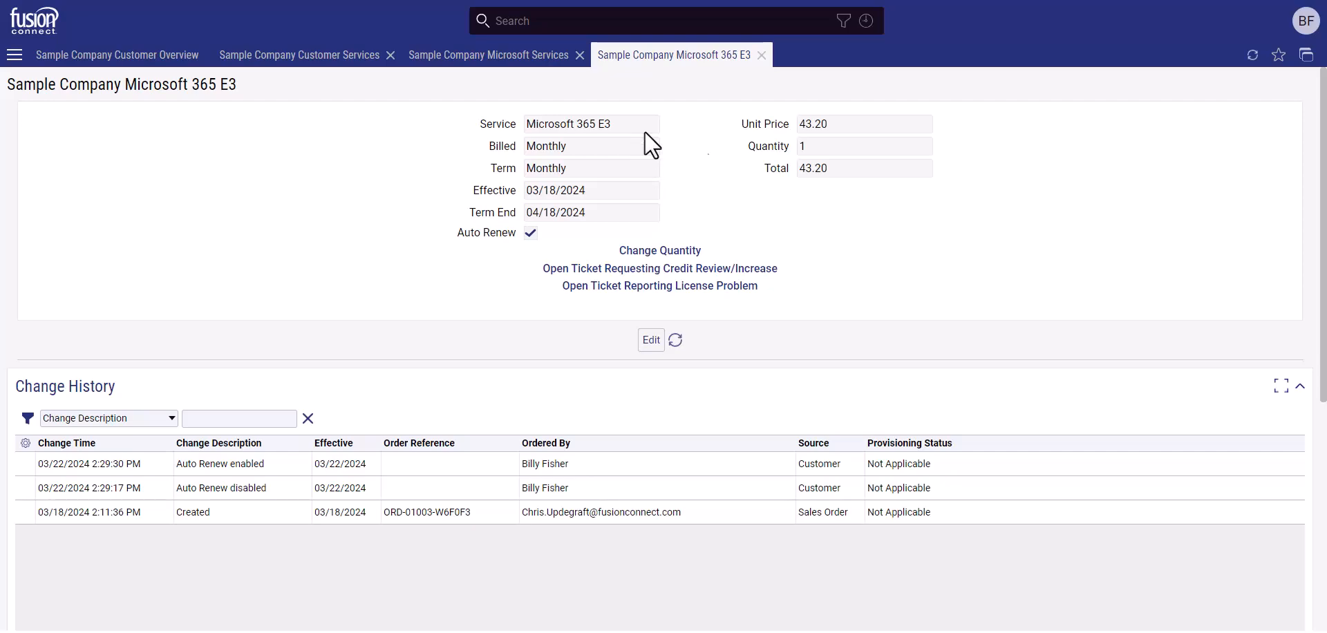
click(667, 253)
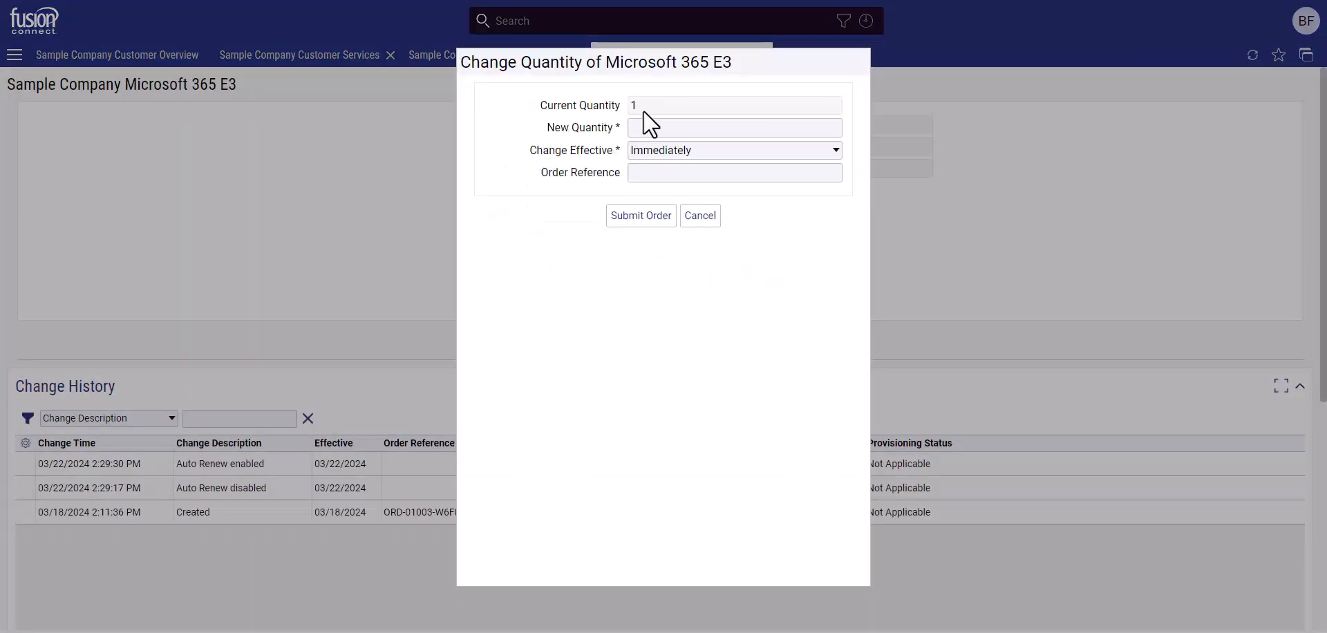
click(656, 128)
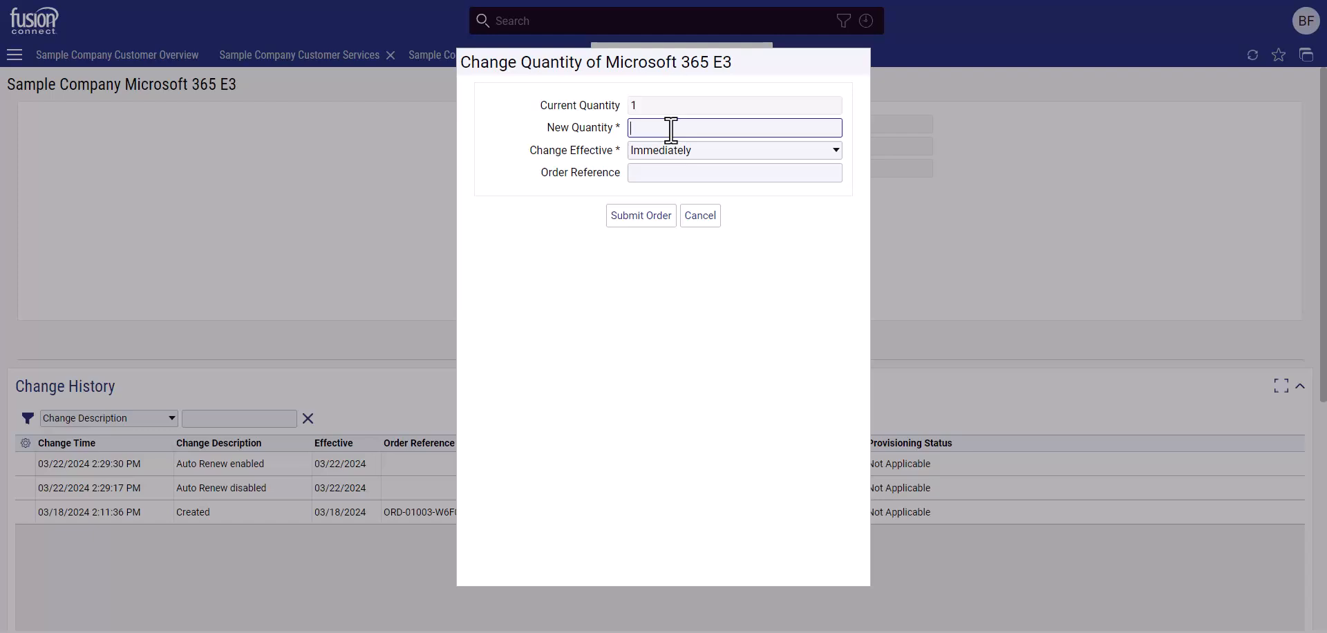
text(5)
double_click(633, 128)
click(624, 193)
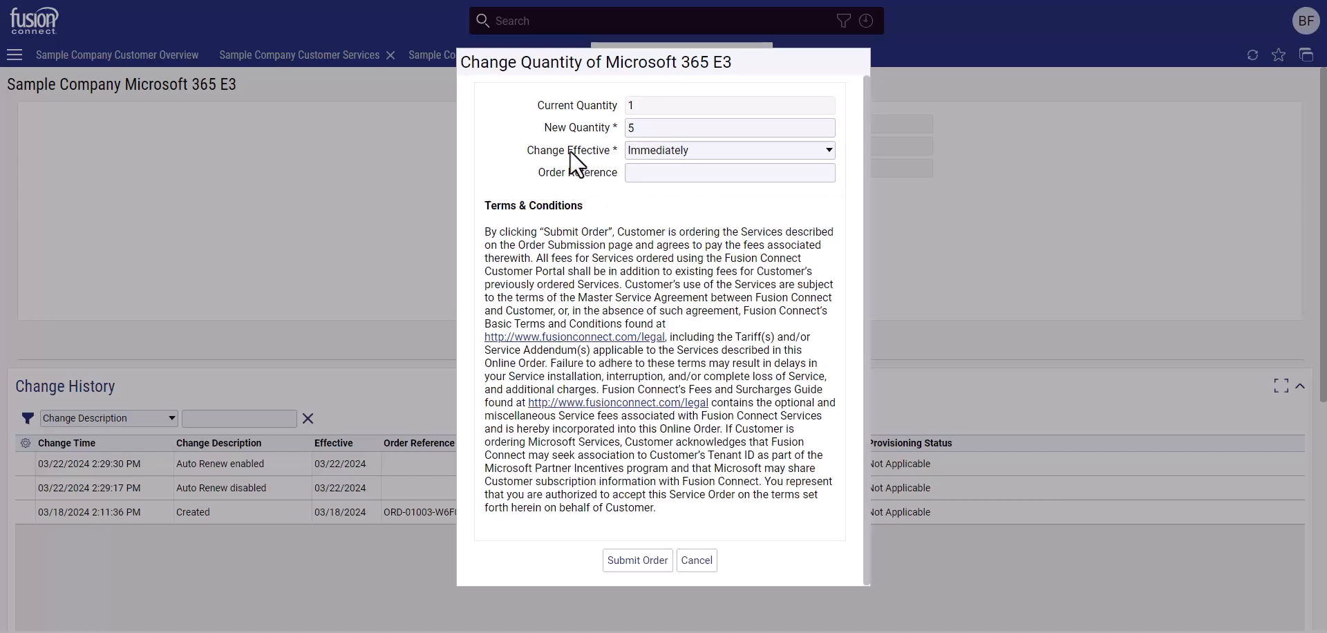
click(656, 152)
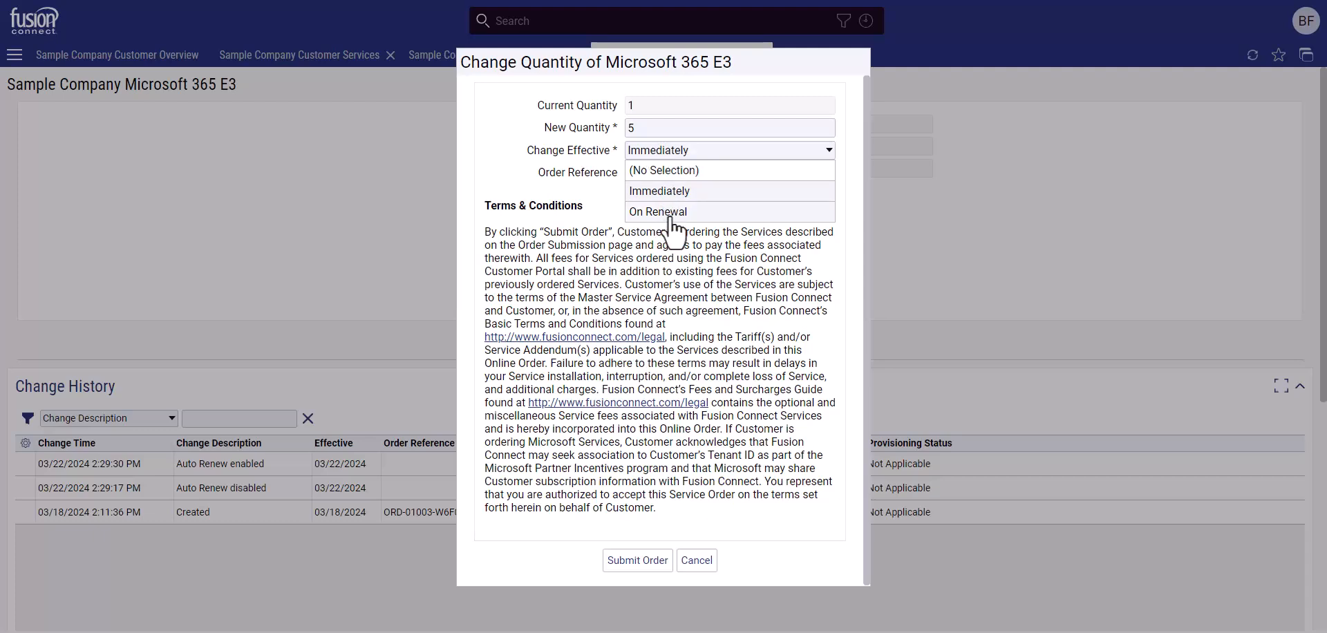
click(576, 217)
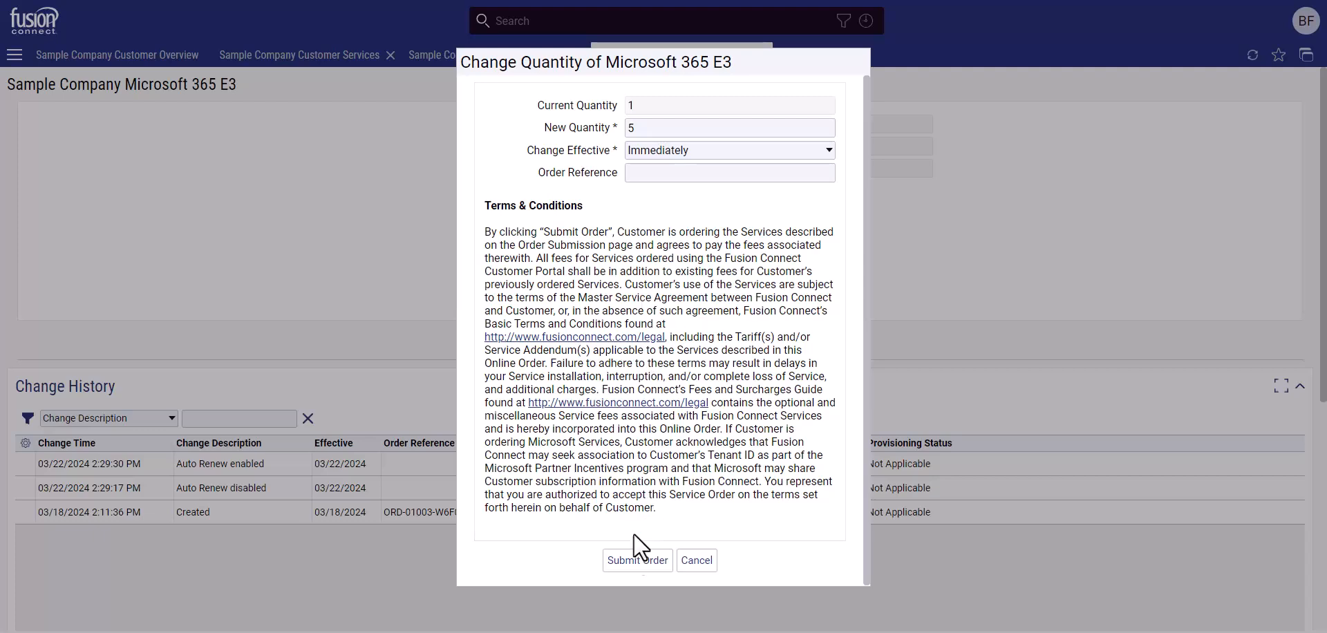
click(630, 561)
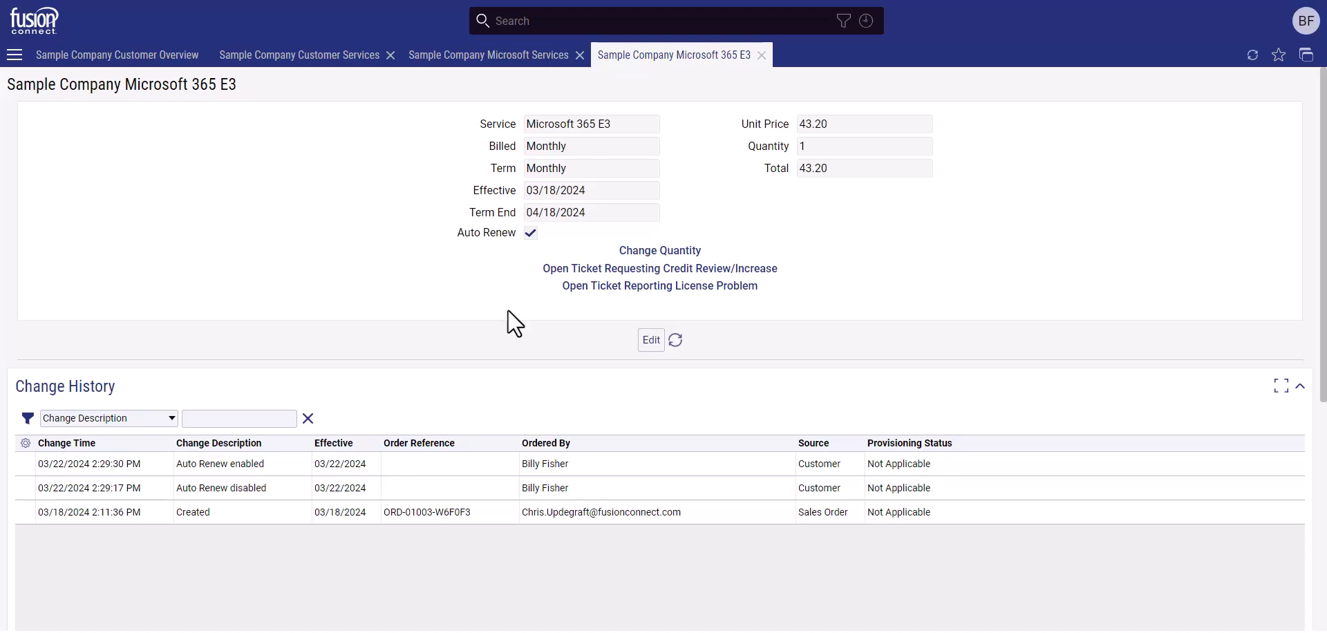
Turn off Auto Renew for the Microsoft 365 E3 service and save the change.
drag(614, 124, 582, 124)
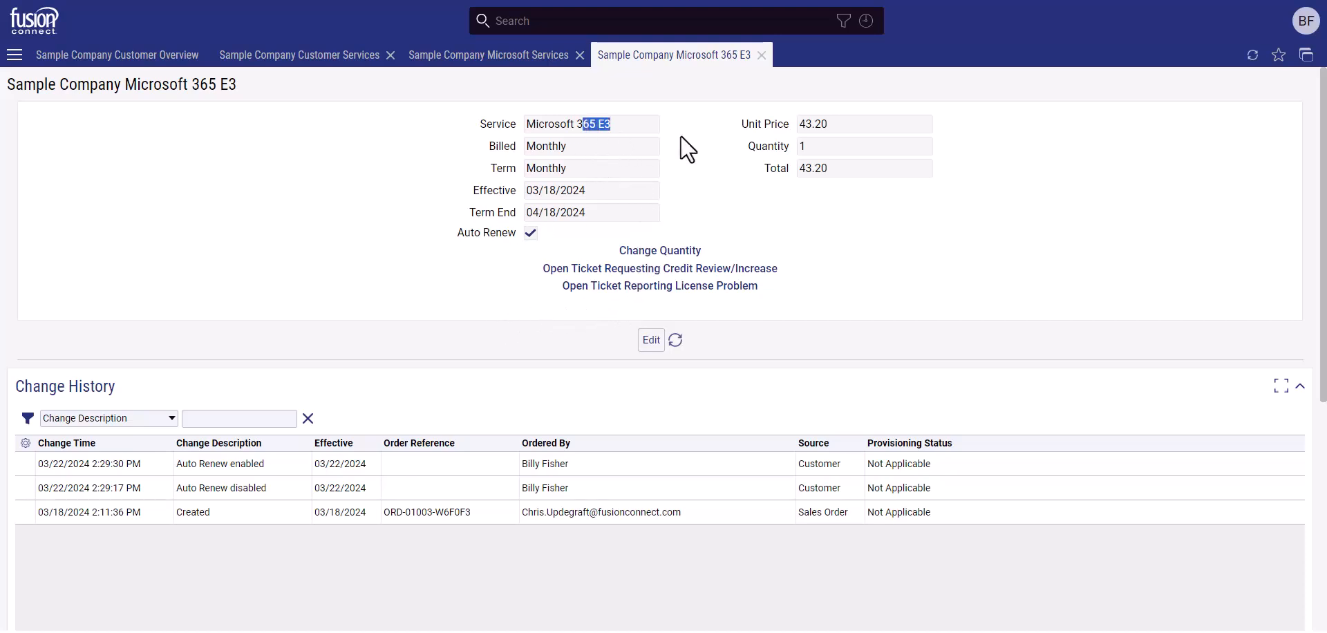
click(650, 339)
click(539, 233)
click(624, 293)
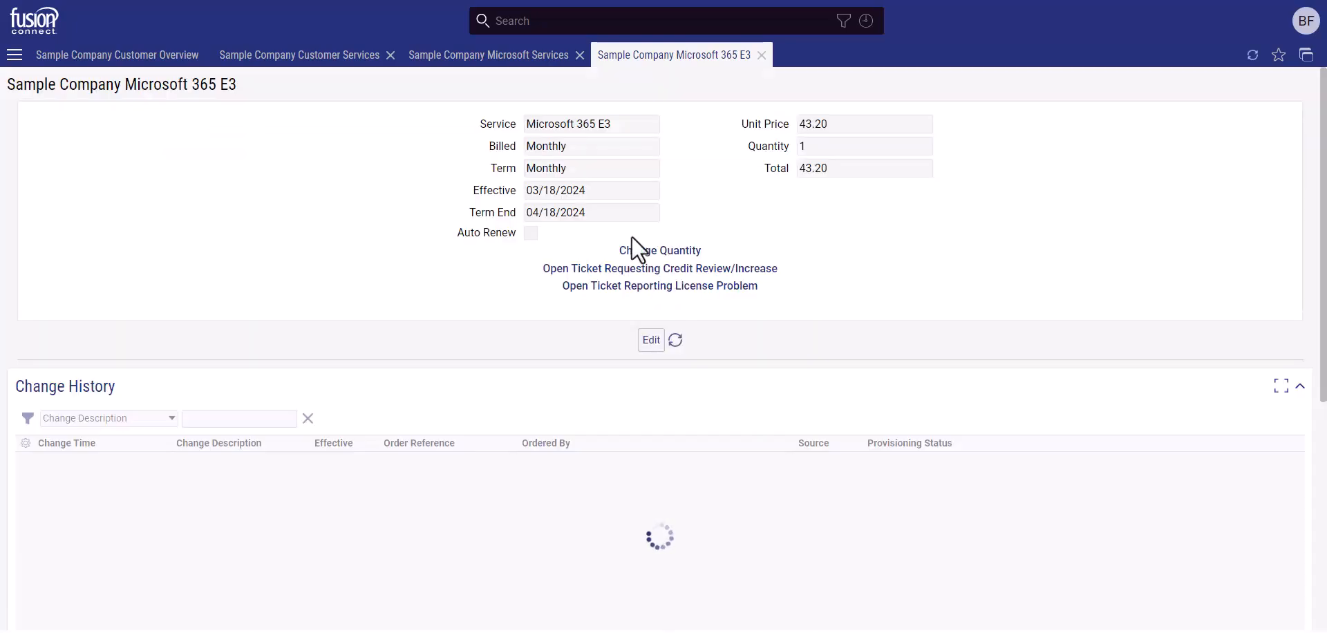
Review the Microsoft 365 E3 service details, its change history and its scheduled changes.
drag(615, 124, 548, 124)
click(665, 76)
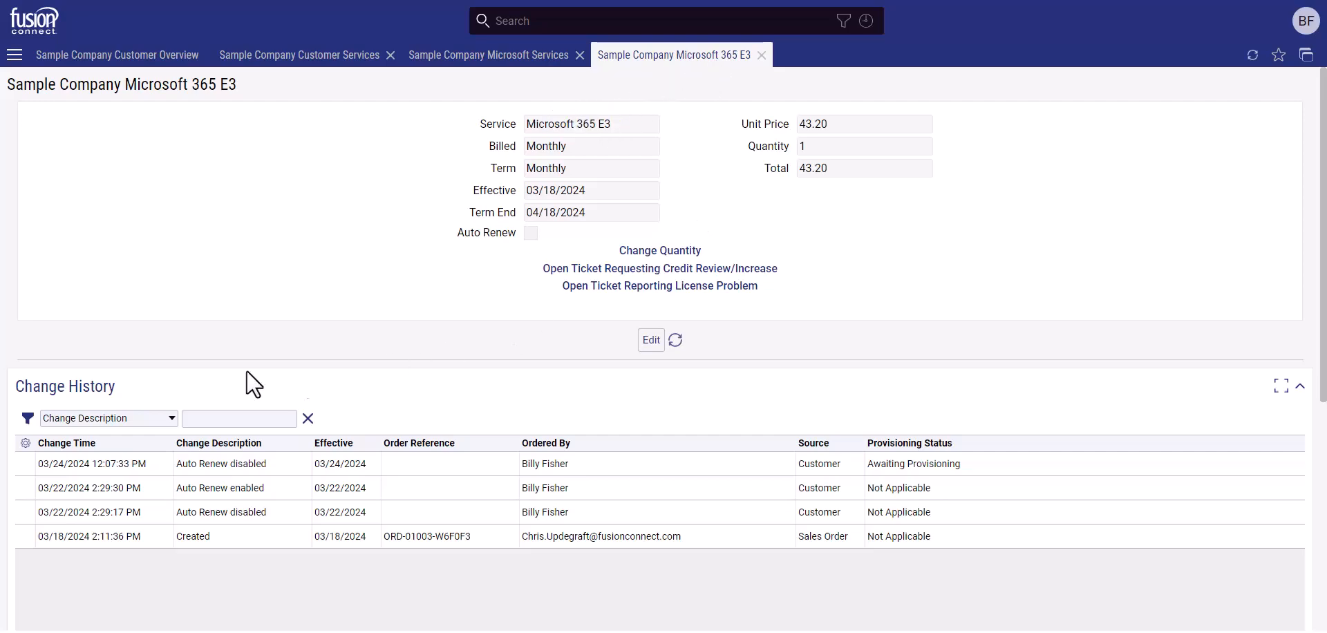
scroll(1258, 394, down, 3)
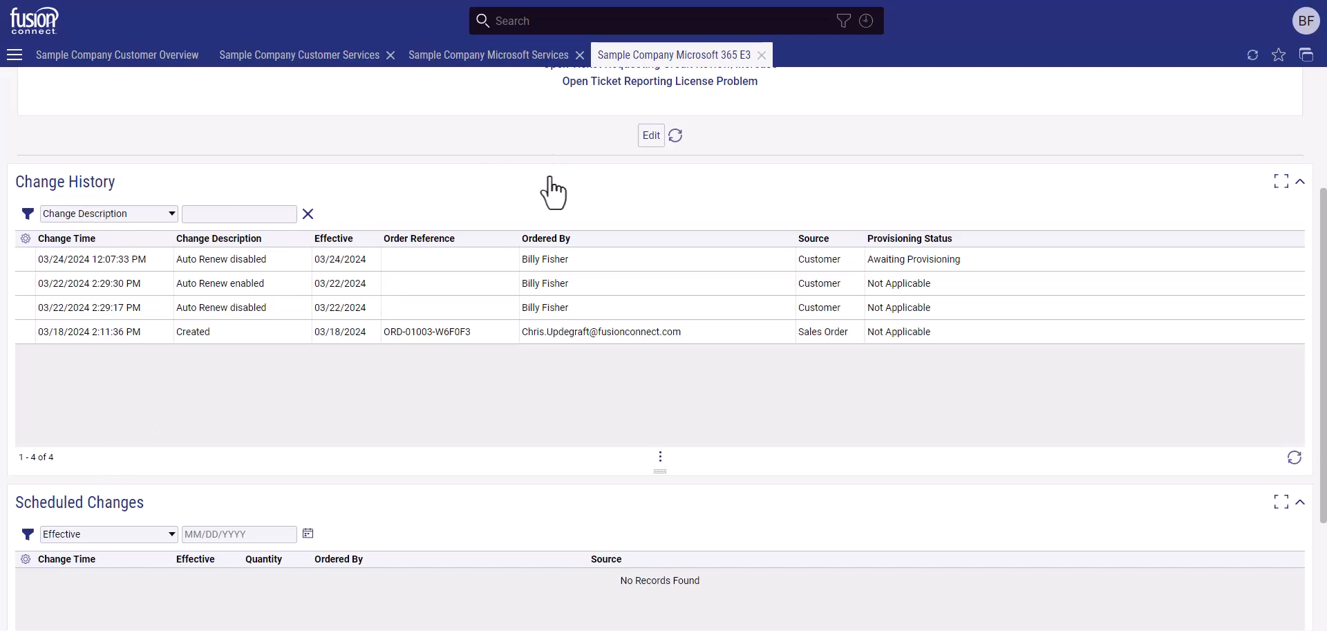
scroll(582, 164, up, 3)
scroll(608, 152, down, 3)
scroll(525, 197, up, 3)
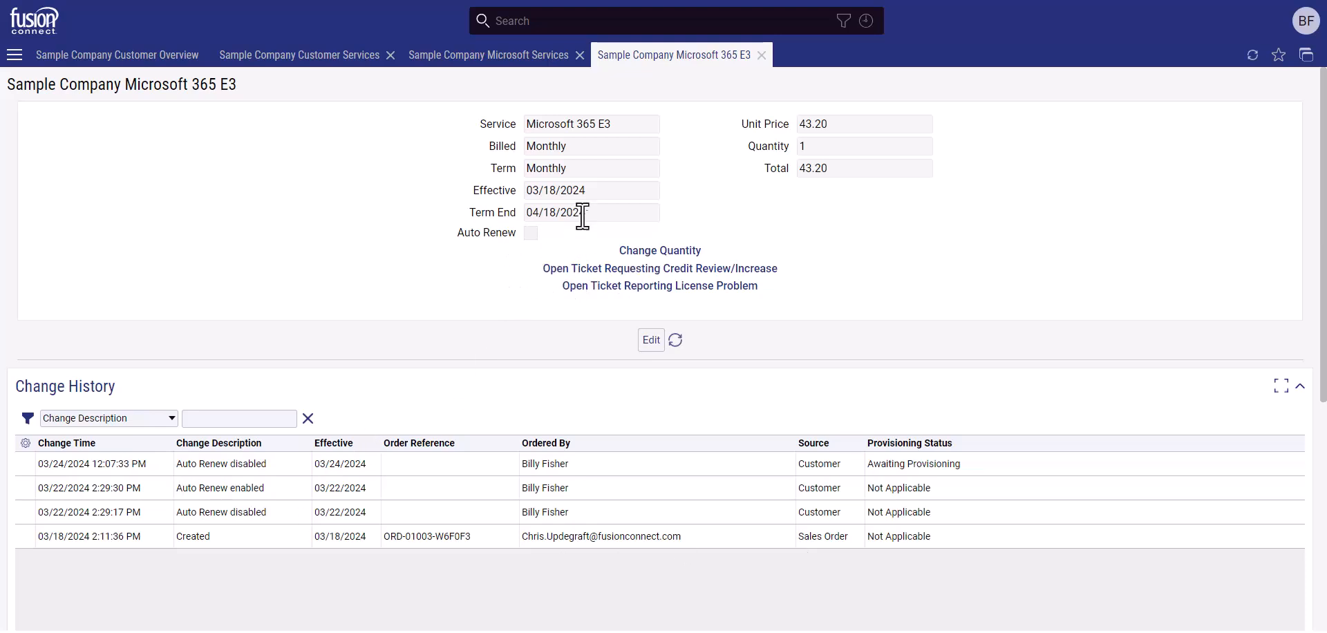
Turn Auto Renew back on for the Microsoft 365 E3 service, apply the change and check its Change History entry.
drag(567, 212, 526, 212)
click(651, 341)
click(535, 235)
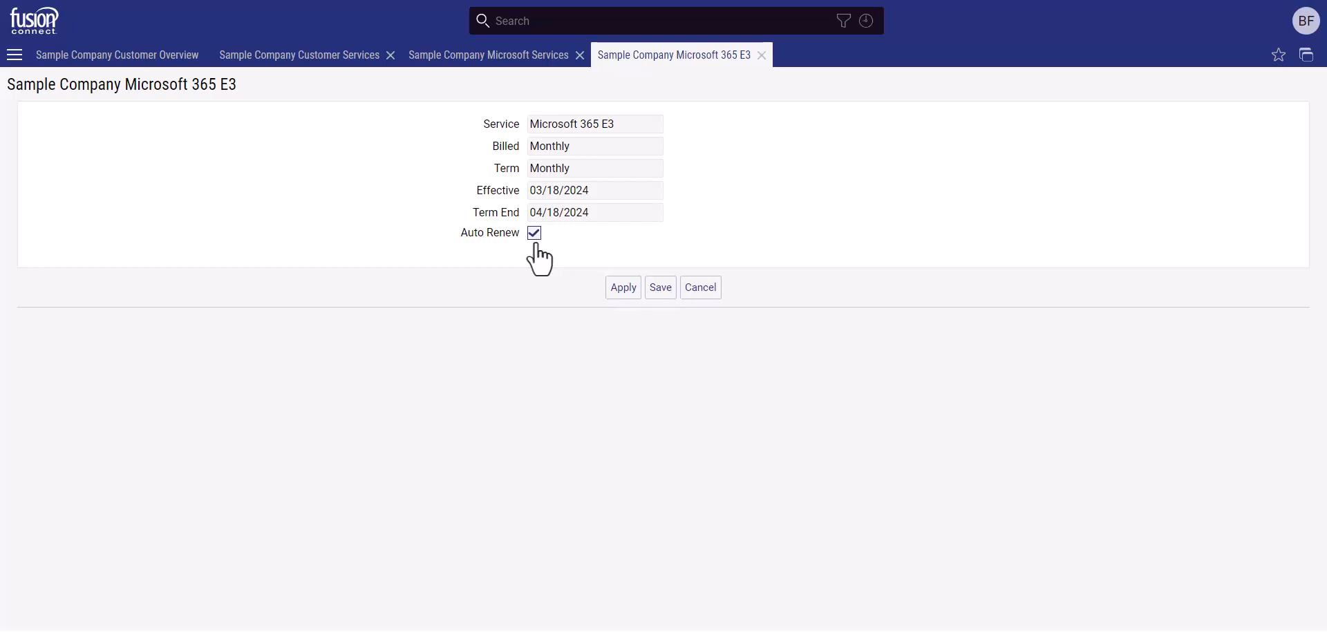
click(626, 295)
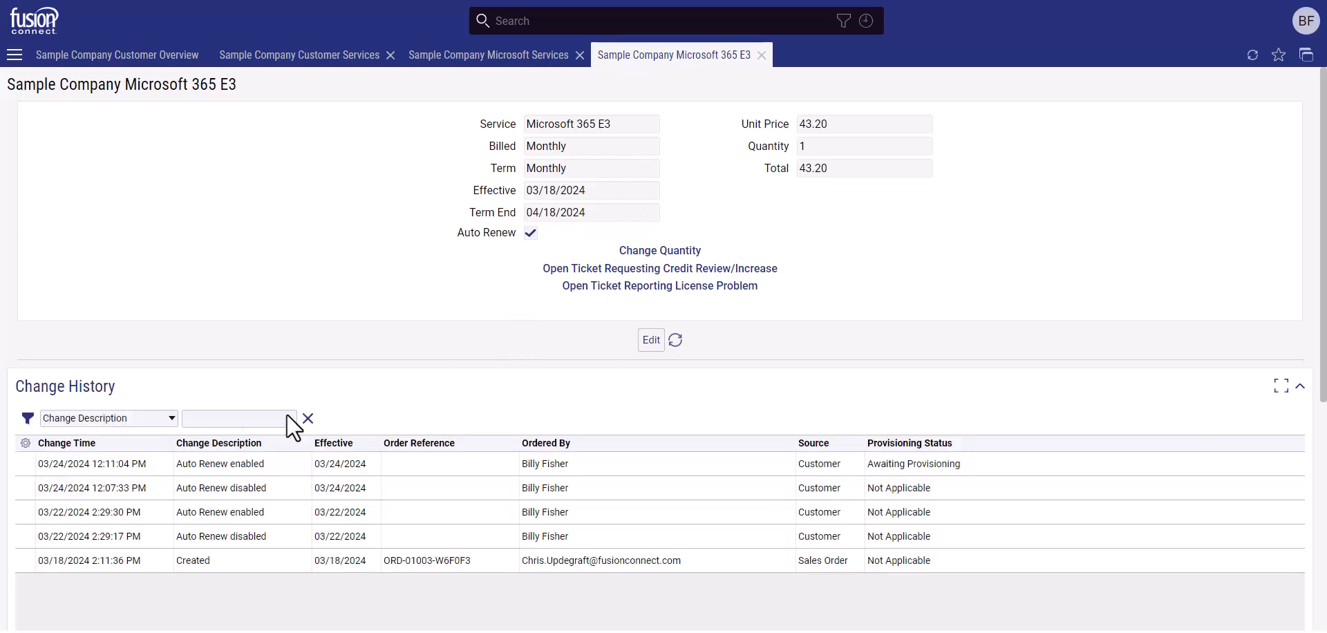
double_click(261, 464)
click(258, 475)
Try to change the Microsoft 365 E3 quantity to 20, looking through the options for when the change takes effect.
click(661, 251)
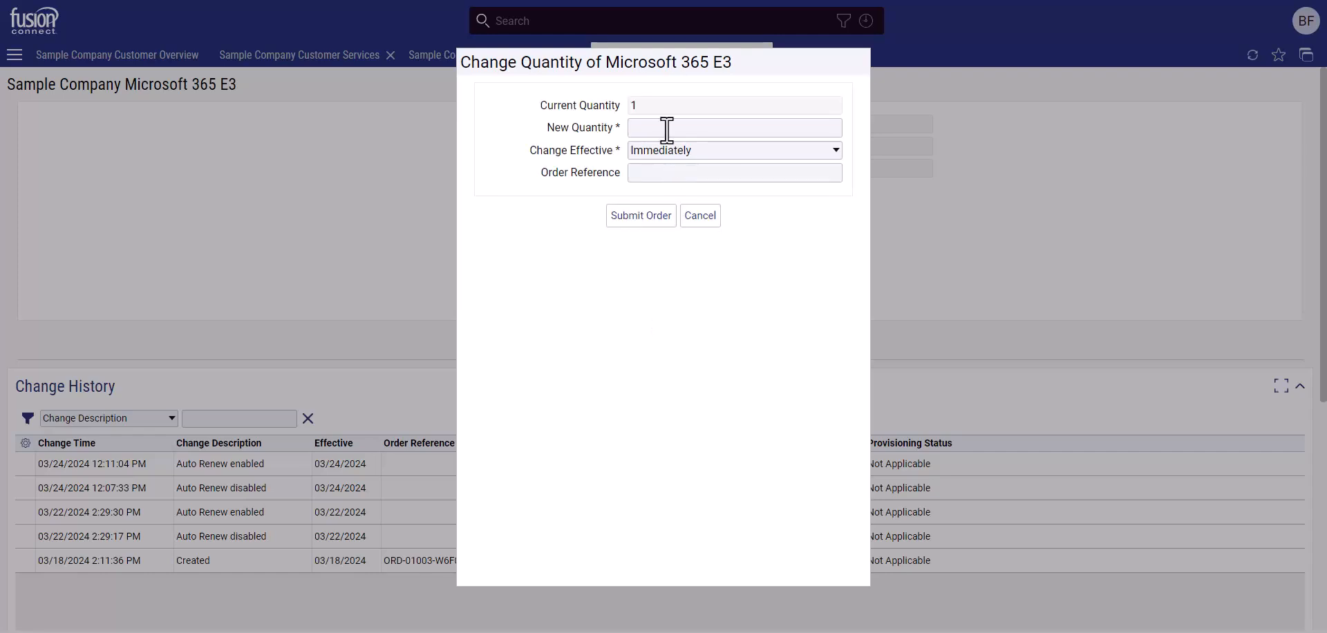
click(667, 129)
text(20)
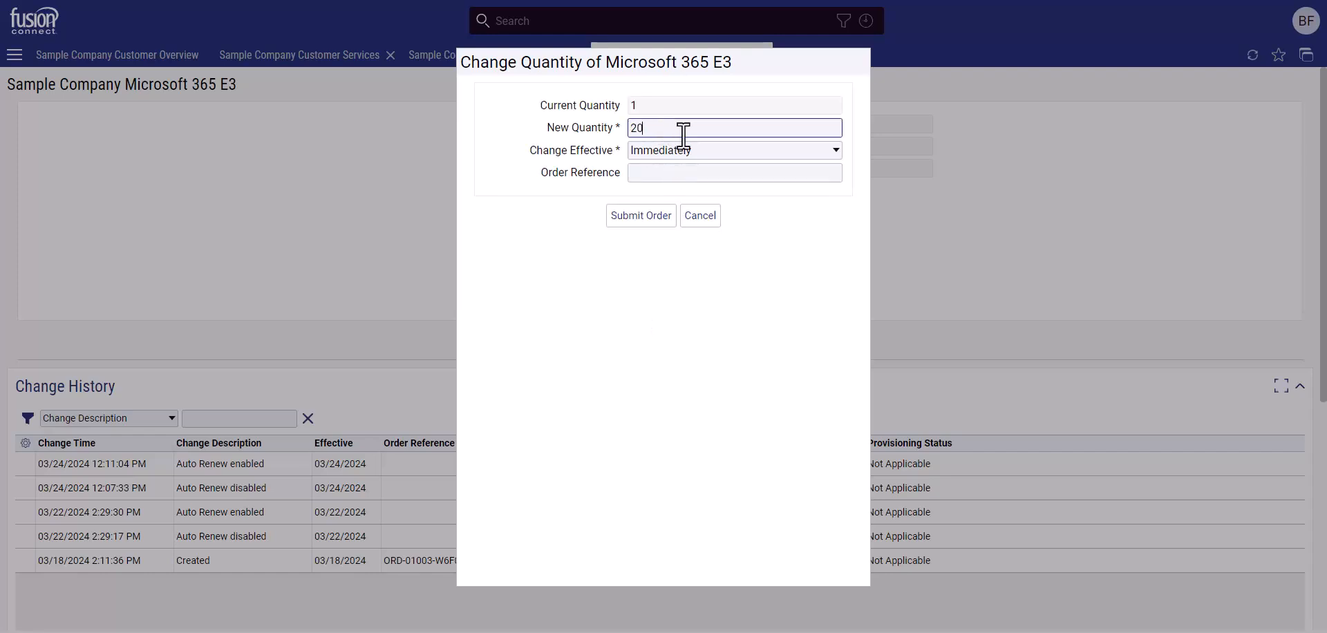
click(674, 153)
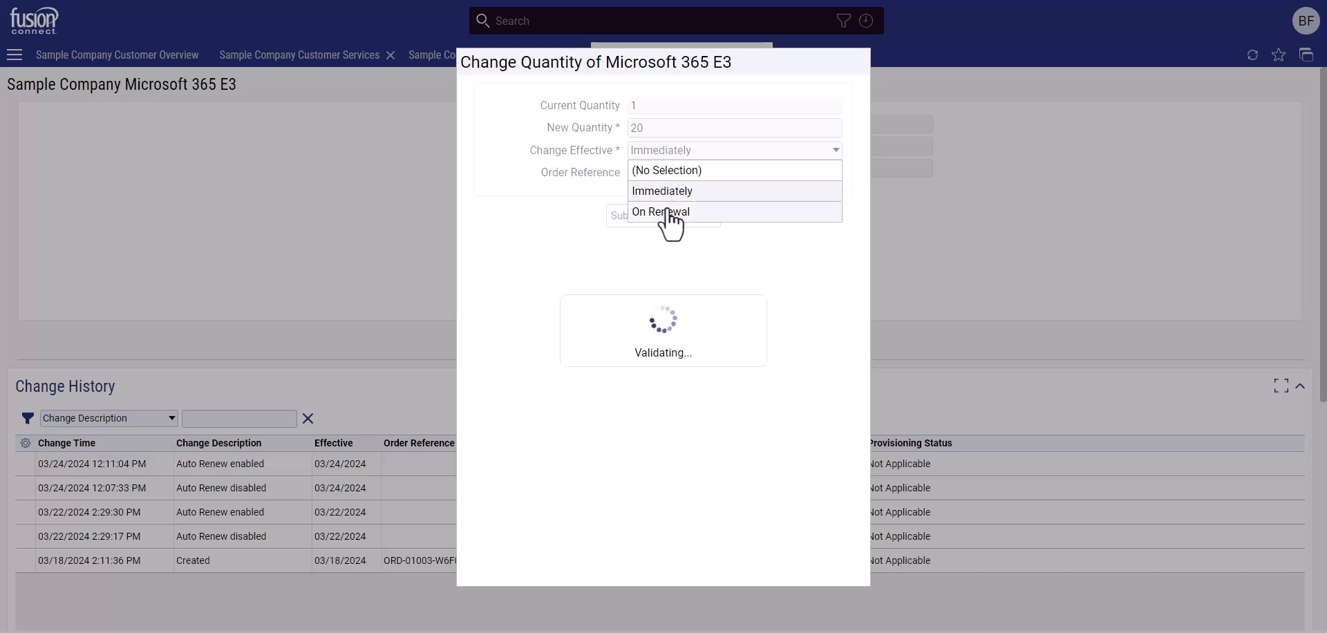
click(635, 177)
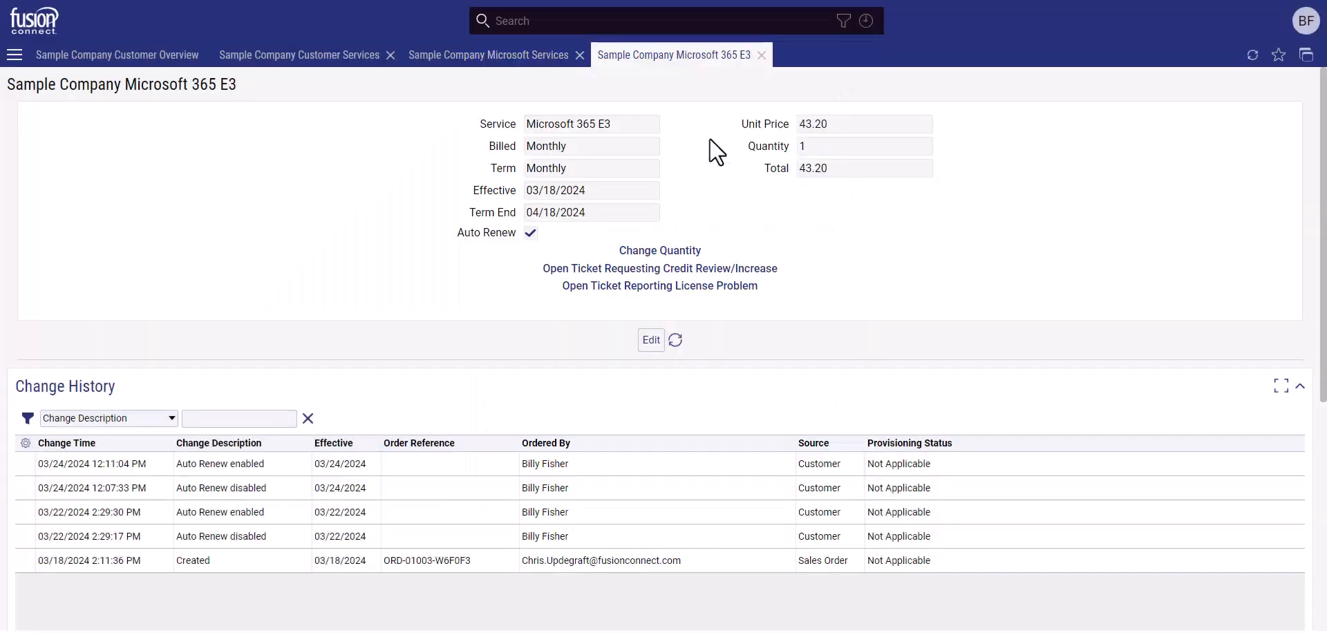
Check the Scheduled Changes of the Microsoft 365 E3 service and close its page.
scroll(711, 139, down, 5)
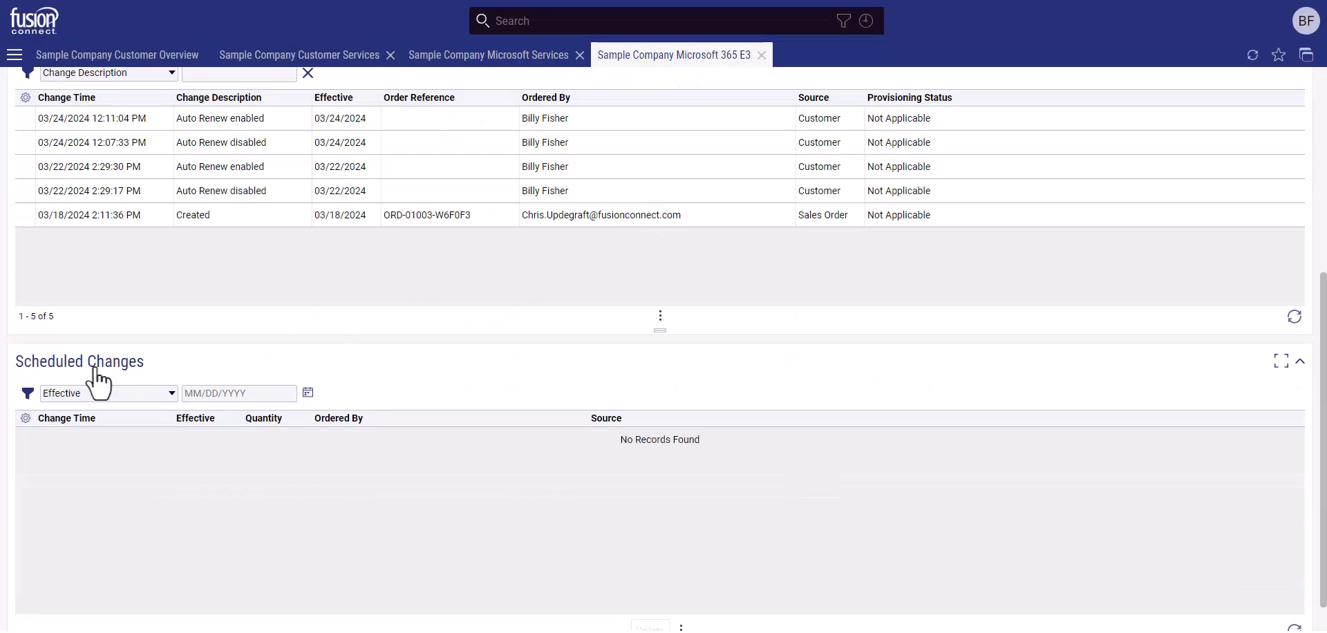
scroll(121, 132, up, 1)
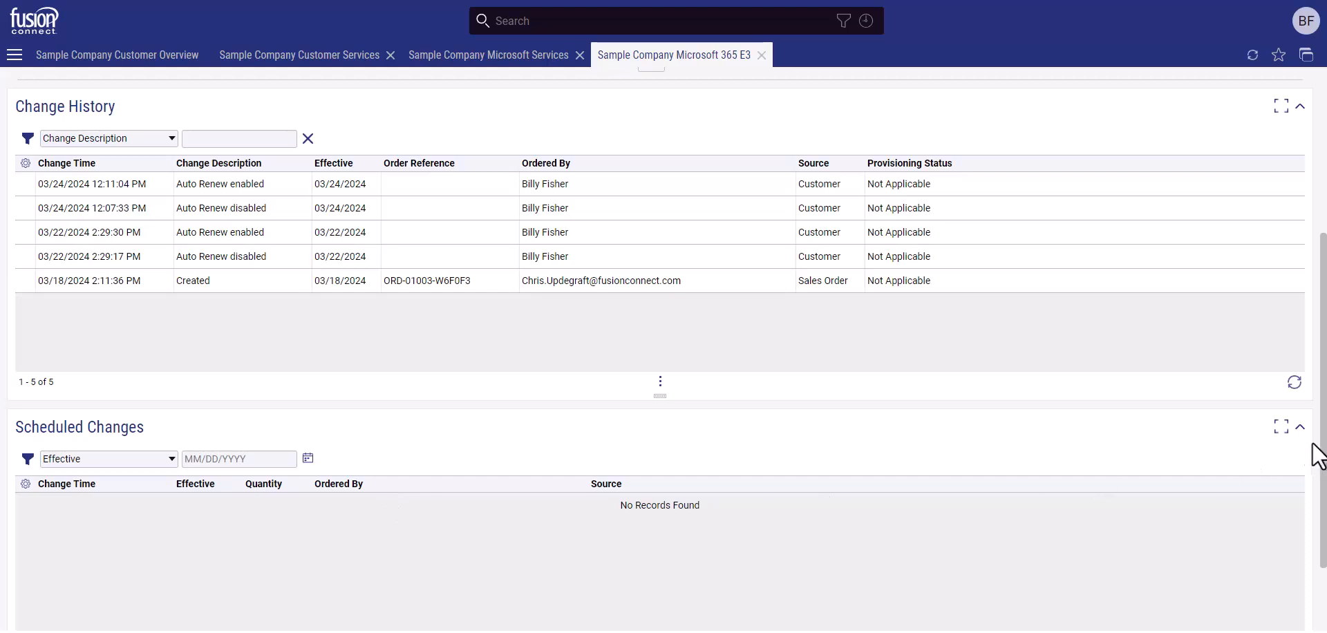
drag(1324, 450, 1322, 532)
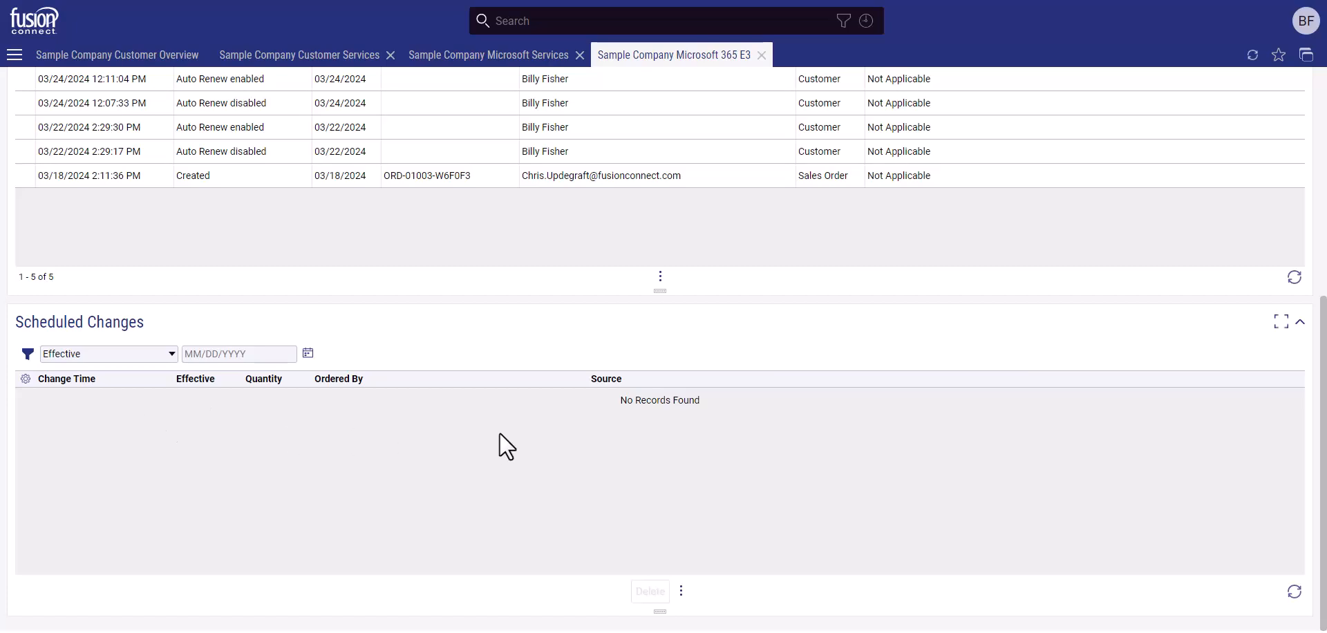
scroll(500, 446, up, 5)
click(761, 55)
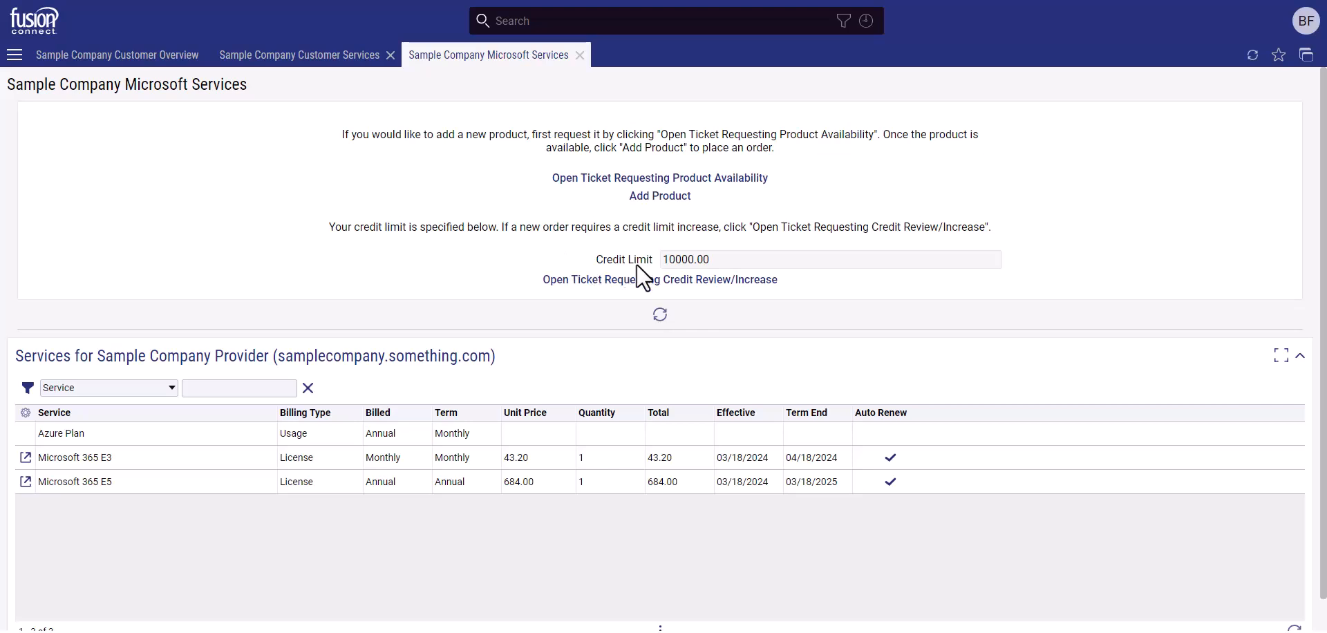
Examine the credit limit on the Microsoft services page and the credit limit increase form's fields without opening a ticket.
drag(712, 260, 643, 258)
click(600, 250)
drag(493, 458, 174, 462)
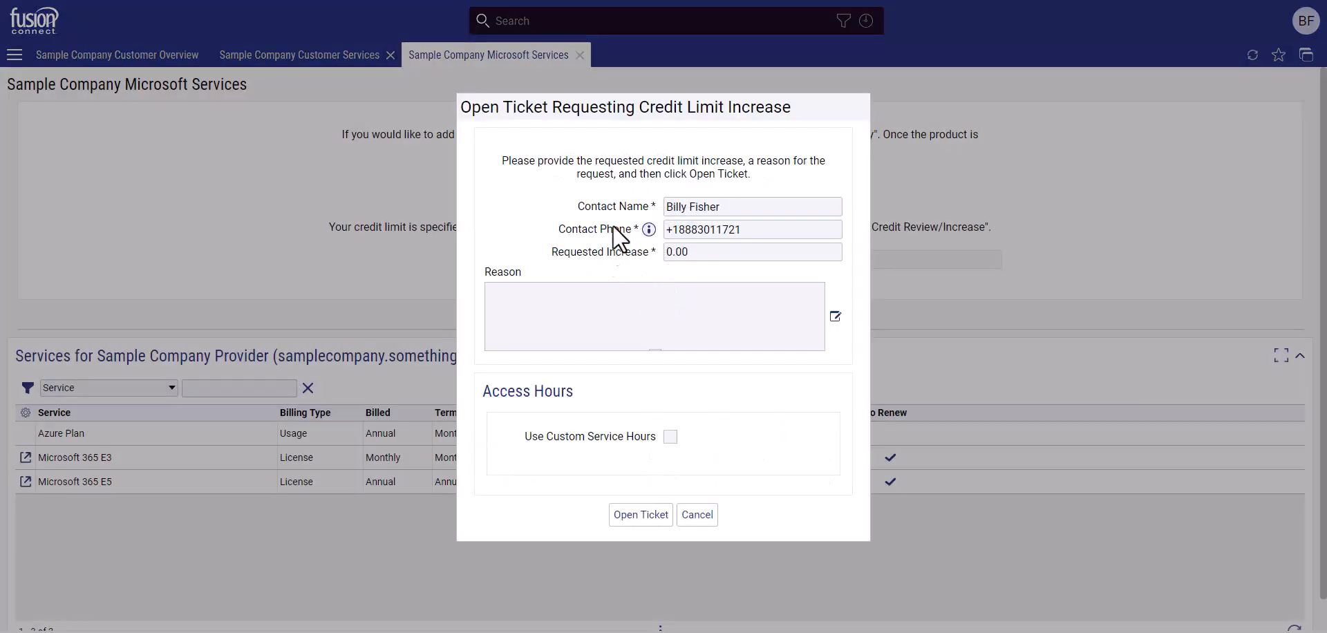
drag(678, 233, 662, 246)
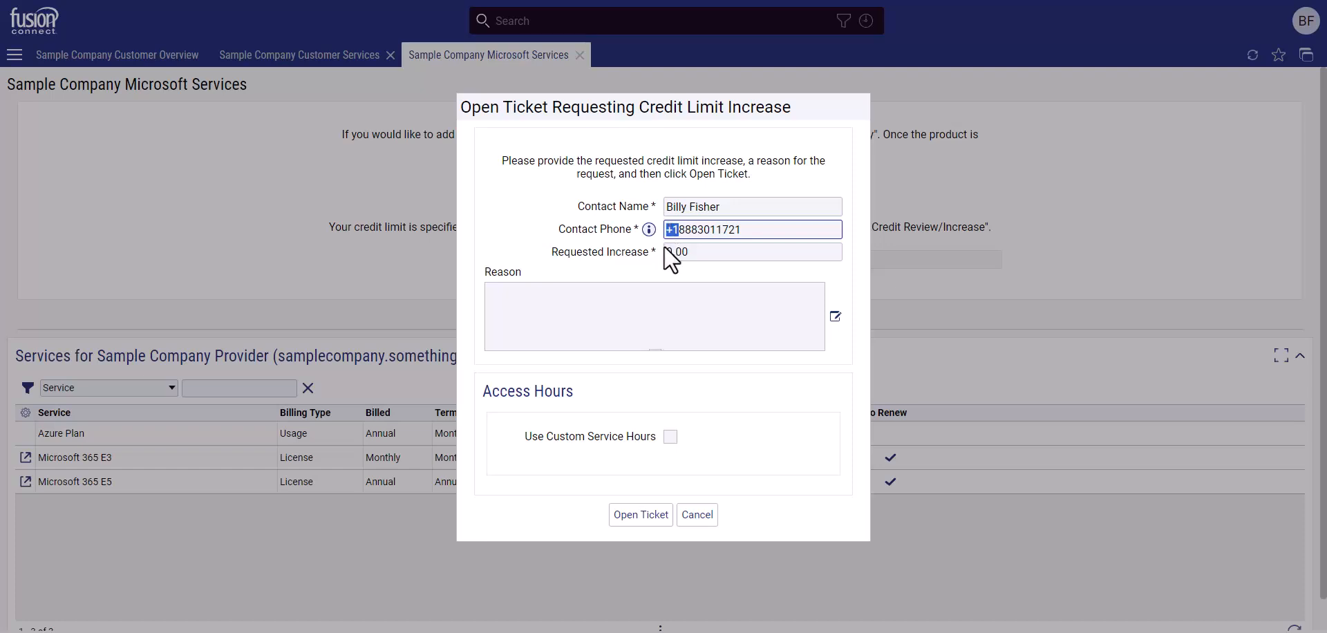
click(602, 276)
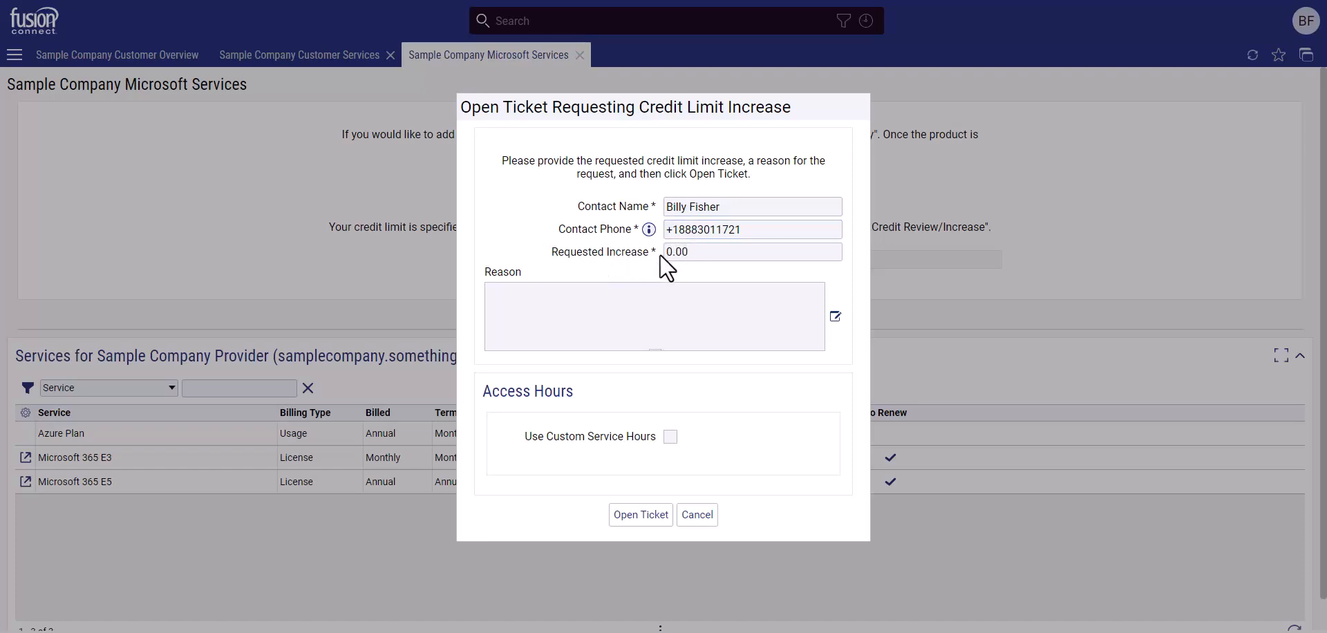
click(698, 515)
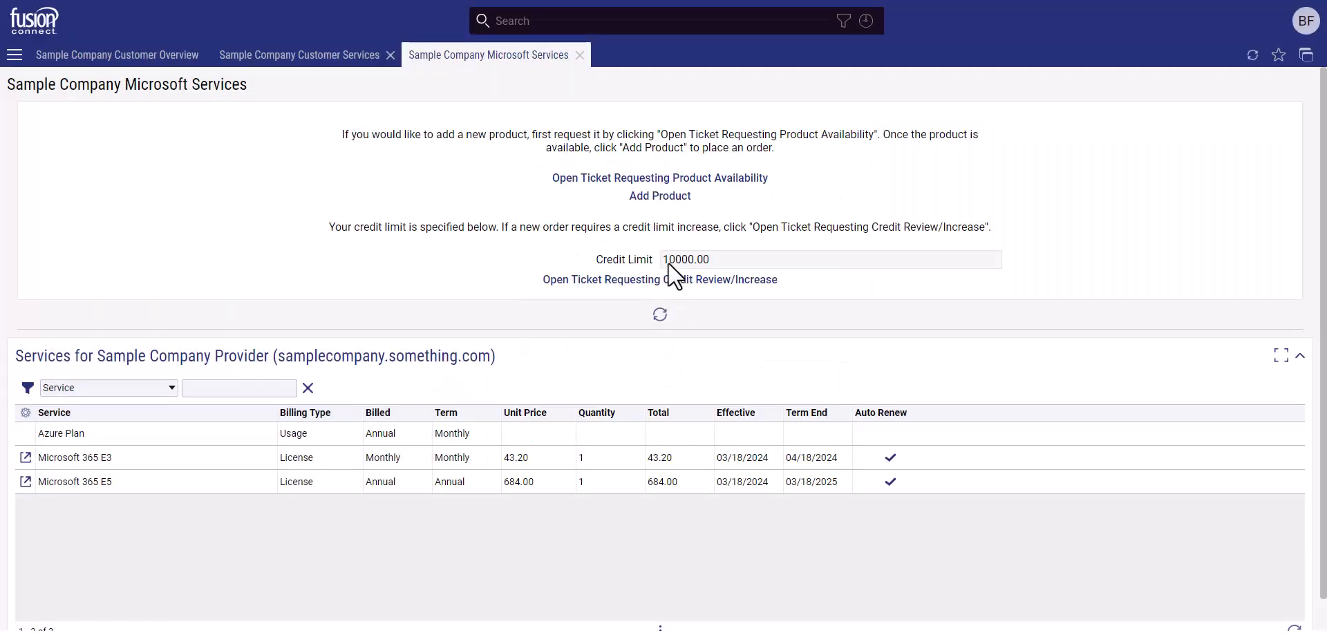
Open a credit limit increase ticket requesting 3000.00 with the reason "Please increase my credit limit to 13,000.00 for an increase of services".
click(655, 280)
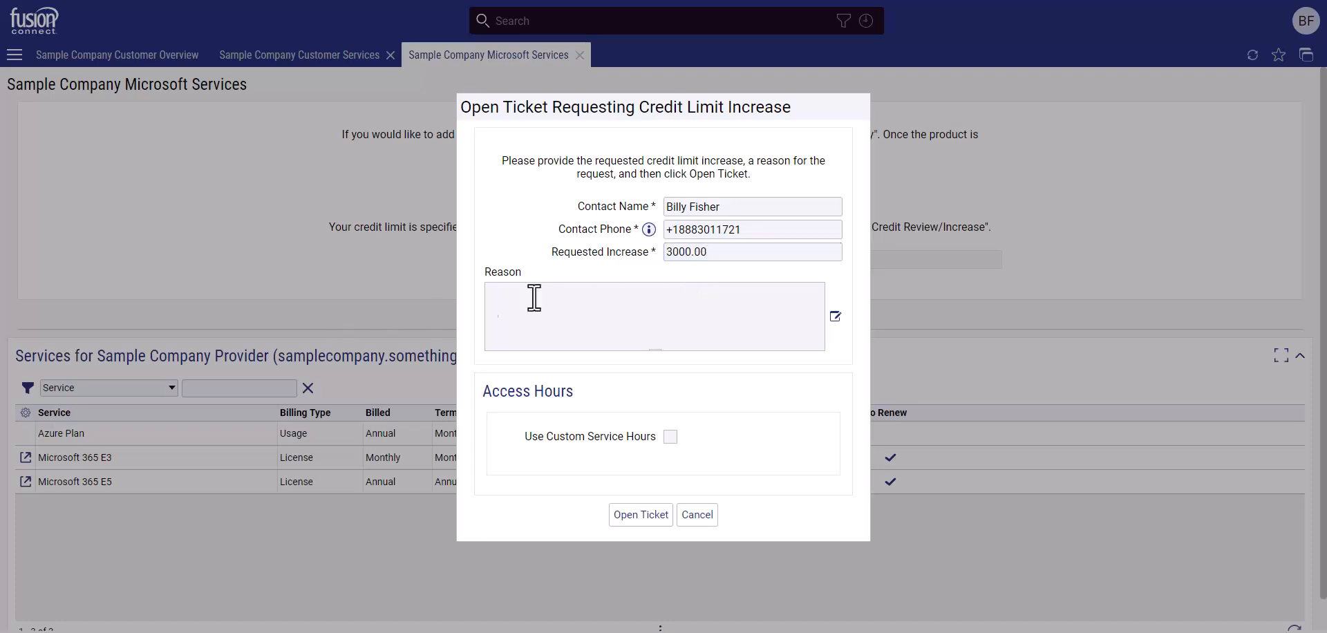
click(536, 303)
text(Please increase my credit limit to 13,000.00 for an increase of services)
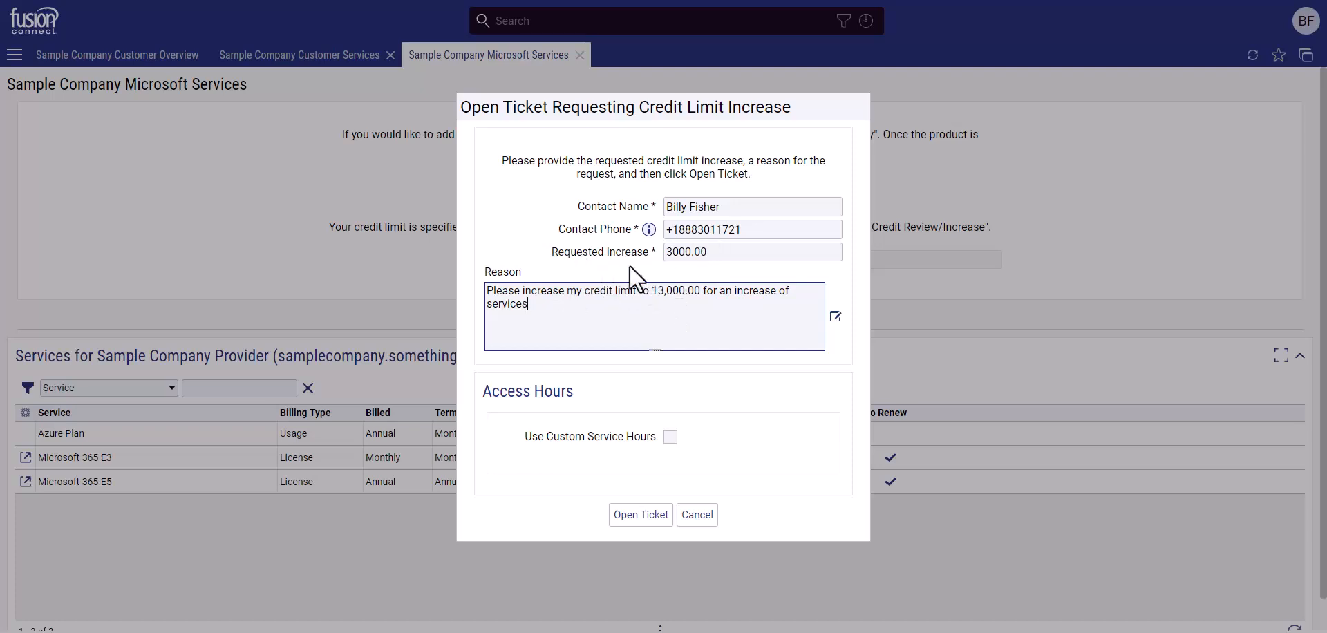
click(642, 524)
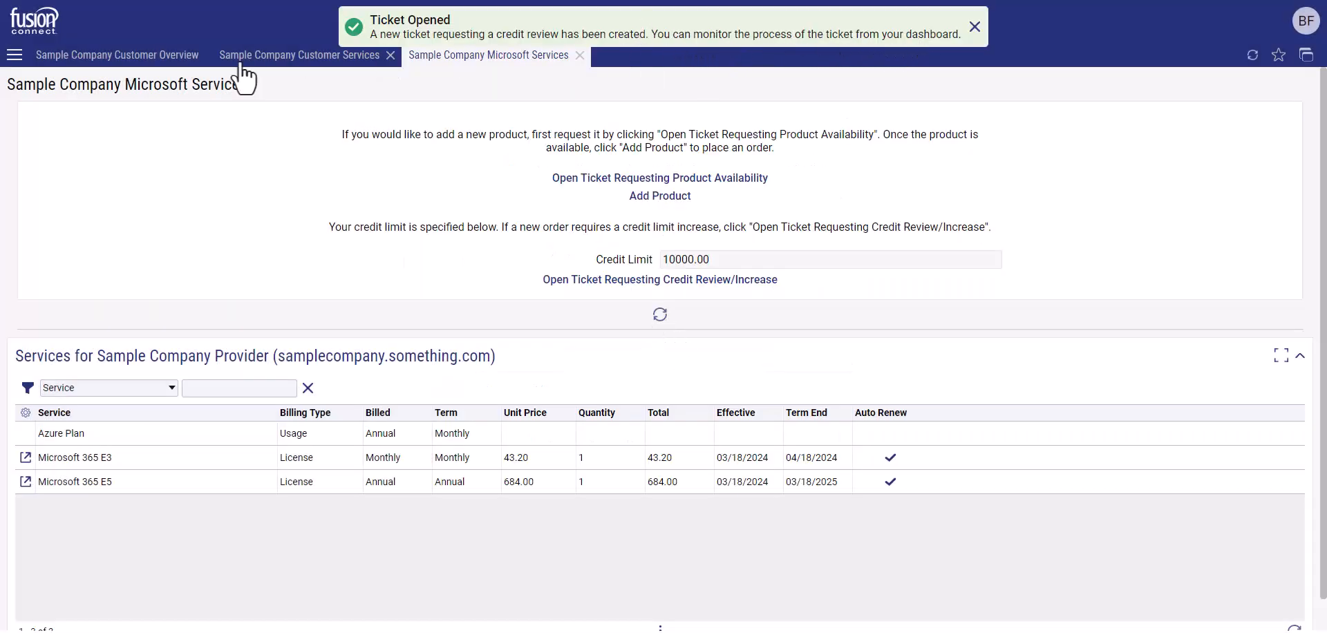
Read the open Credit ticket from the customer overview and check the credit limit on the Microsoft services page.
click(146, 61)
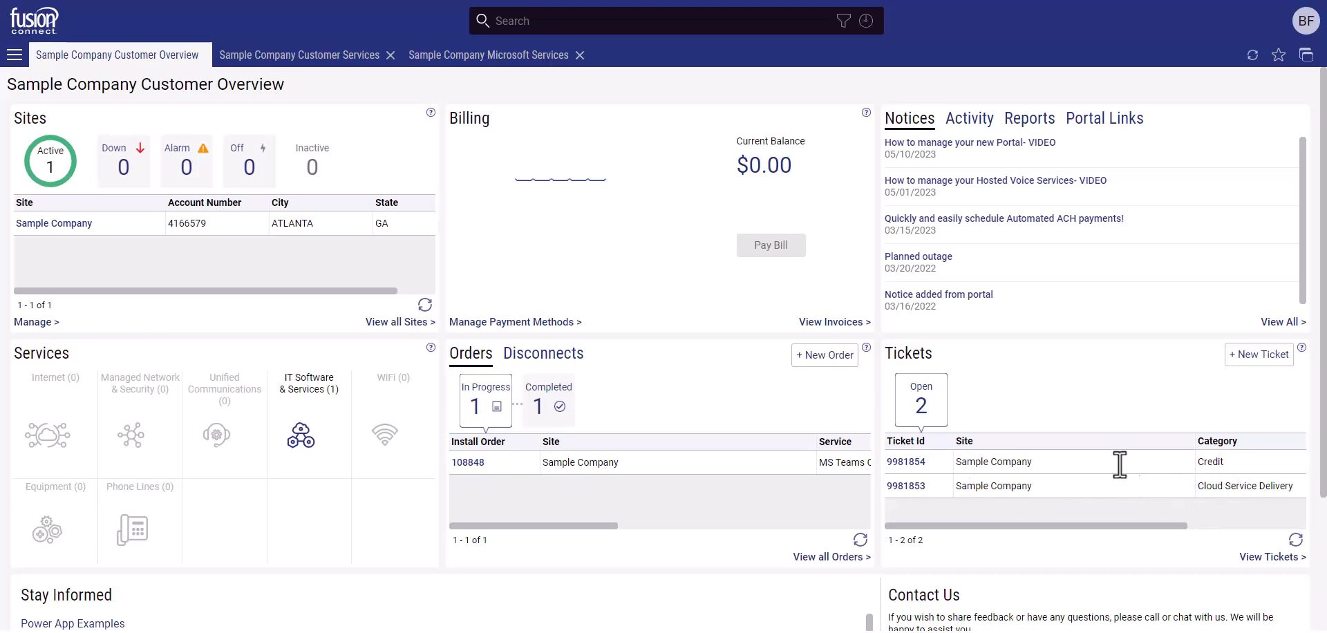
click(908, 462)
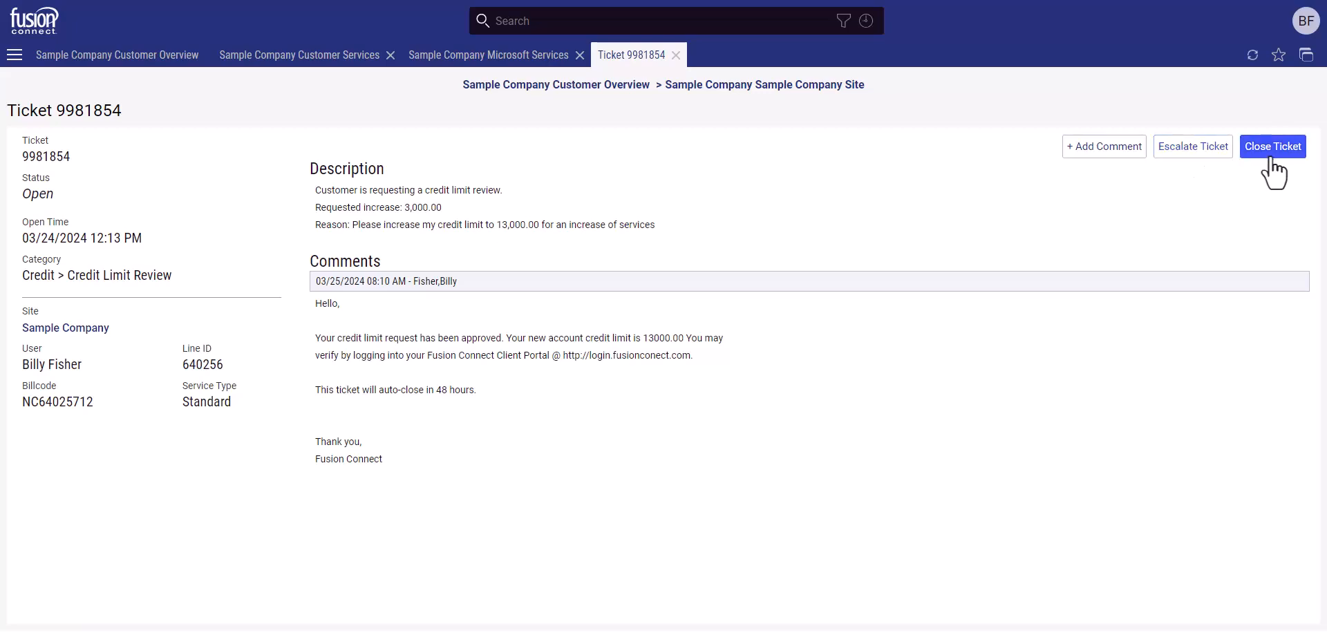
click(479, 58)
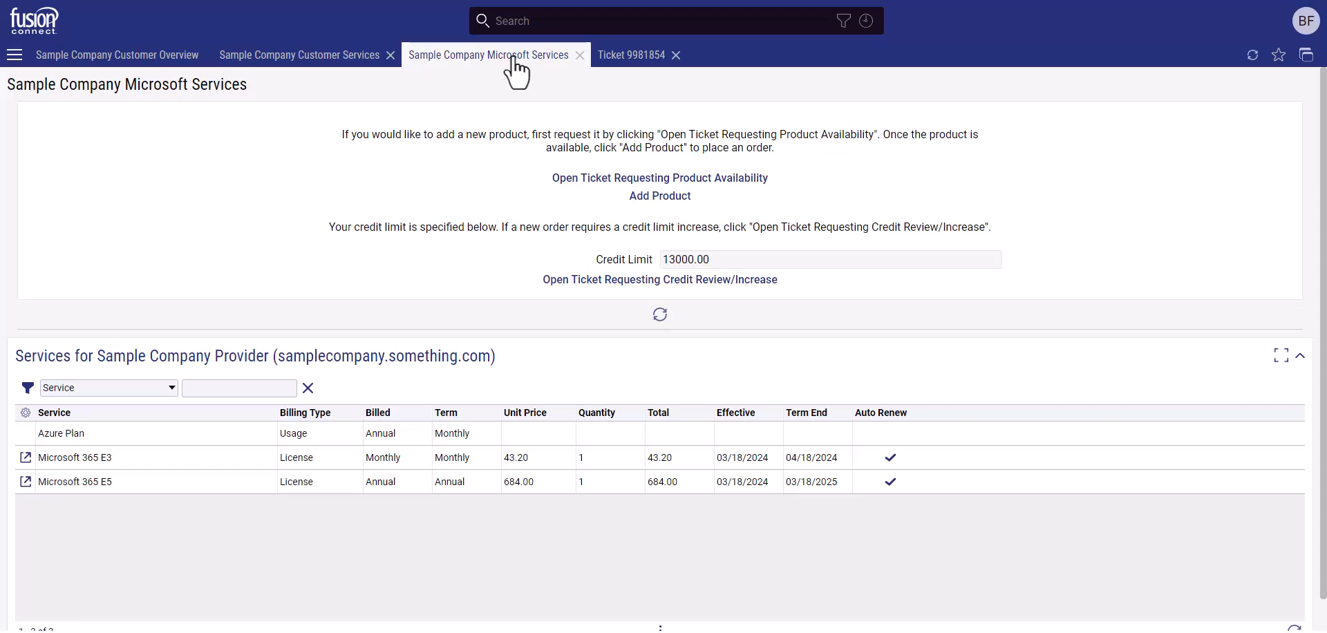